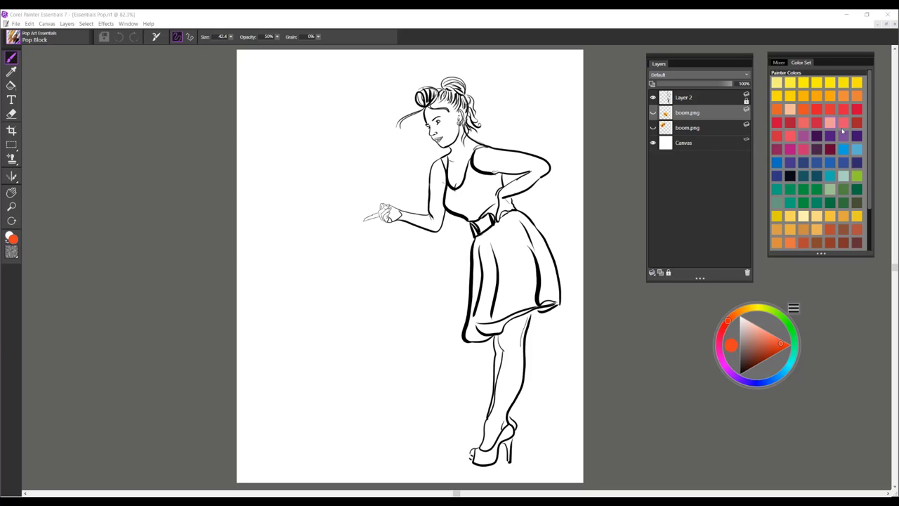
- Add a new layer and shade the woman's arms and cheek in light salmon with the Pop Block brush
click(790, 110)
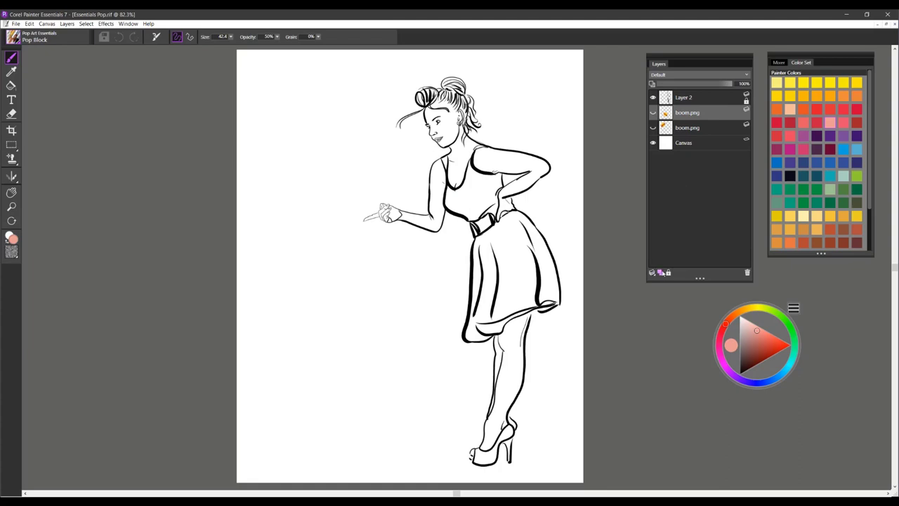
click(661, 272)
mouse_move(476, 156)
mouse_down()
mouse_move(524, 163)
mouse_move(434, 176)
mouse_up()
drag(534, 174, 511, 185)
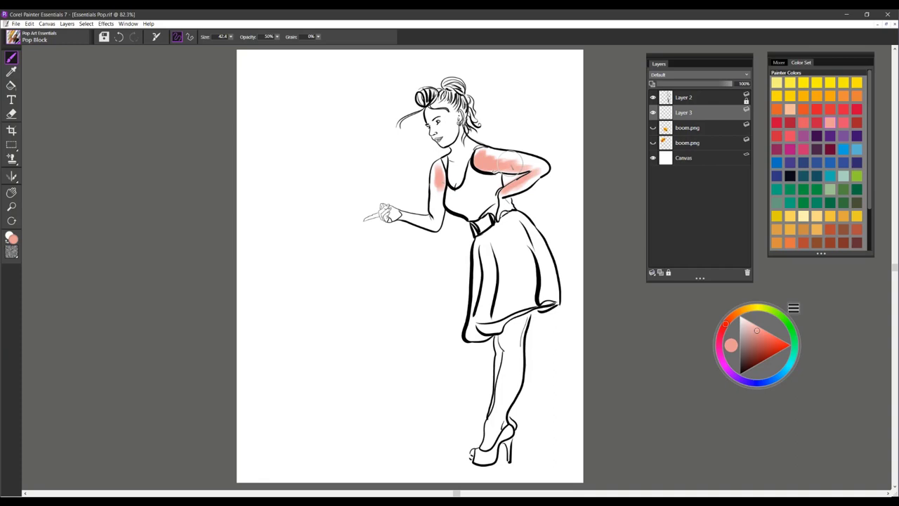
drag(439, 130, 439, 122)
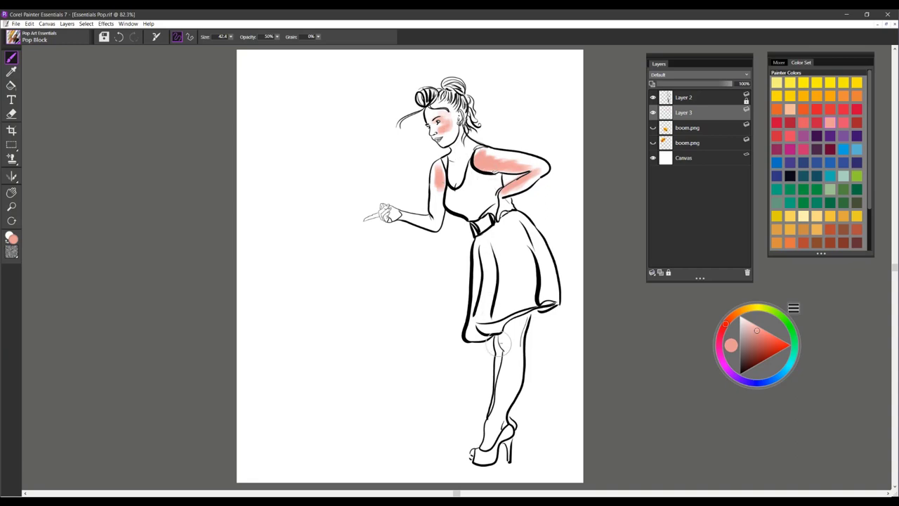
mouse_move(525, 182)
mouse_down()
mouse_move(429, 226)
mouse_move(400, 222)
mouse_up()
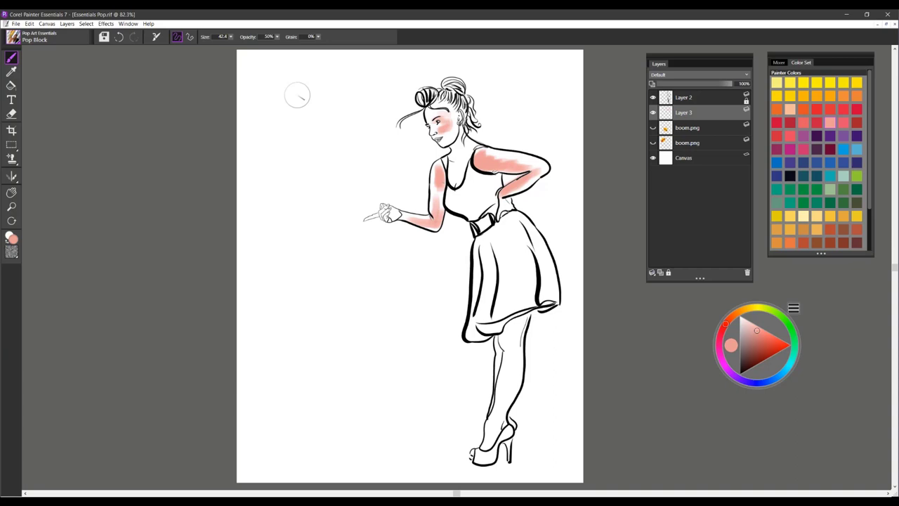
- Paint salmon test strokes in the blank area beside the woman's head, and undo them
drag(265, 97, 364, 90)
mouse_move(259, 115)
mouse_down()
mouse_move(355, 106)
mouse_move(250, 163)
mouse_up()
key(ctrl+z)
key(ctrl+z)
key(ctrl+z)
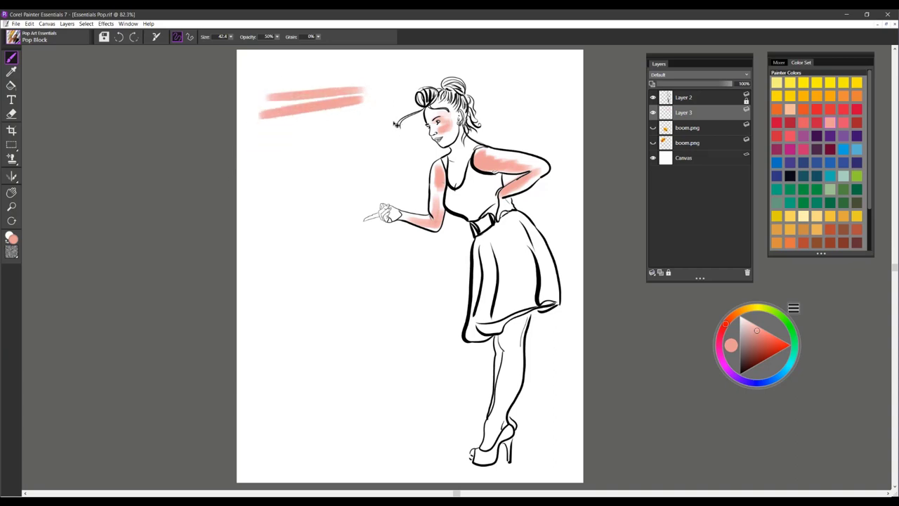
- Enlarge the brush to 151.1, paint a broad salmon test patch beside the head, and undo it
mouse_move(306, 130)
ctrl+alt+mouse_down()
mouse_move(261, 130)
mouse_move(357, 103)
mouse_move(271, 139)
ctrl+alt+mouse_up()
mouse_move(305, 115)
mouse_down()
mouse_move(321, 96)
mouse_move(285, 111)
mouse_move(338, 114)
mouse_up()
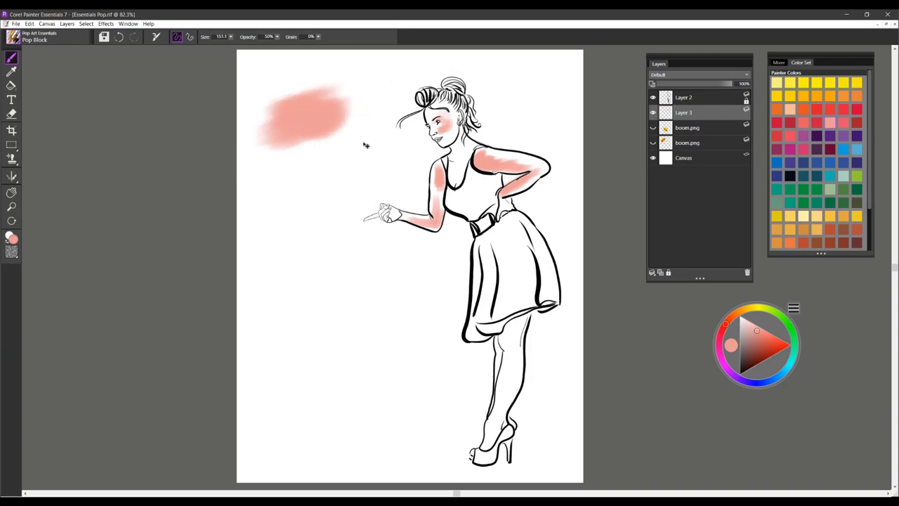
key(ctrl+z)
key(ctrl+z)
key(ctrl+z)
key(ctrl+z)
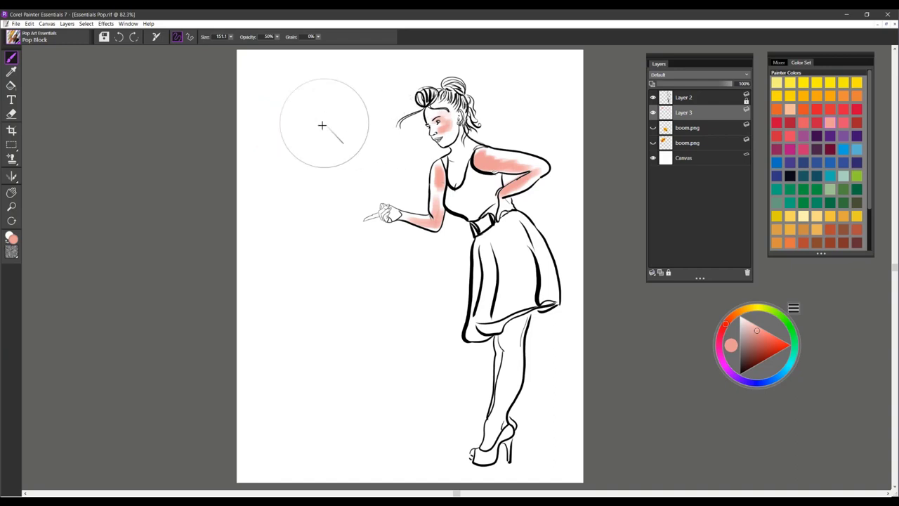
- Reduce the brush to 46.9, paint red over a small salmon test stroke beside the head, and undo the test
mouse_move(322, 127)
mouse_down()
mouse_move(336, 133)
mouse_move(323, 113)
mouse_up()
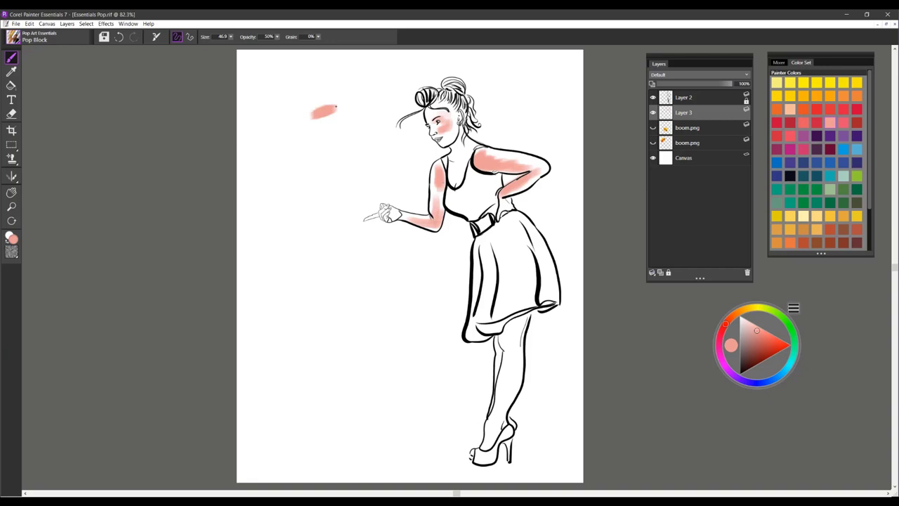
click(816, 109)
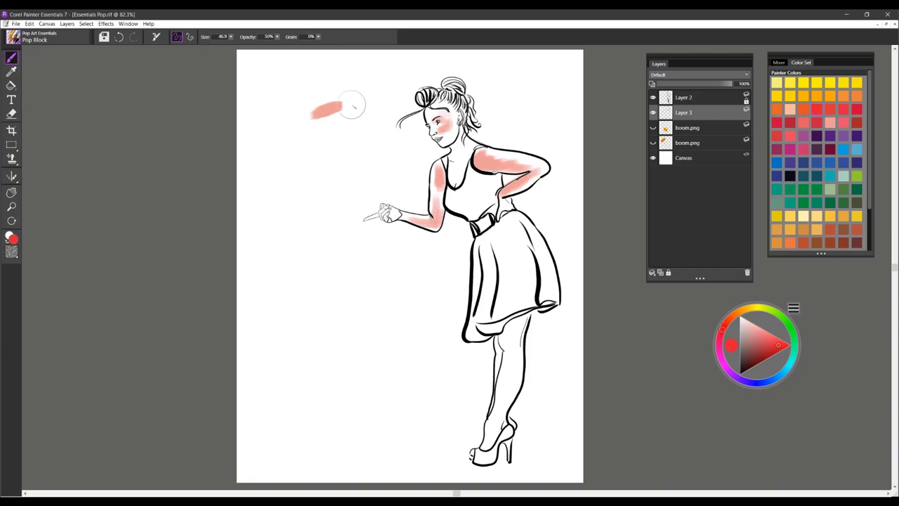
mouse_move(325, 111)
mouse_down()
mouse_move(345, 107)
mouse_move(322, 108)
mouse_up()
key(ctrl+z)
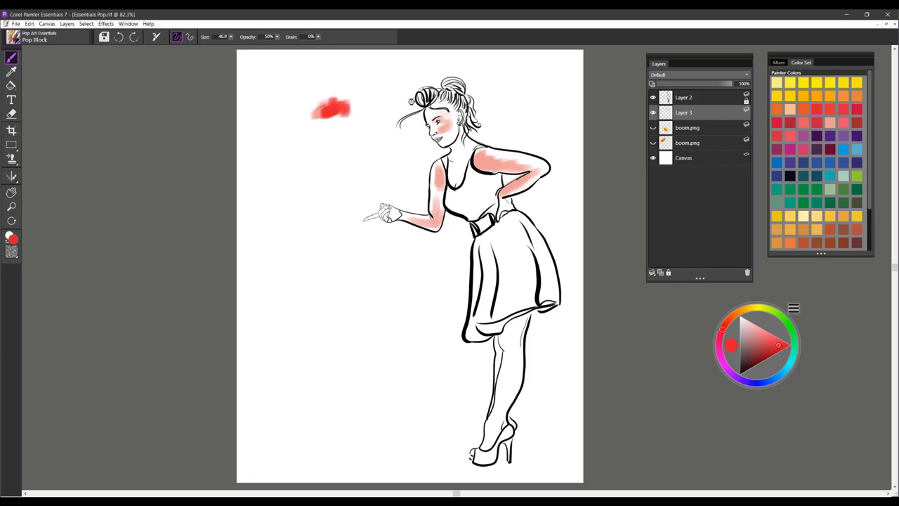
key(ctrl+z)
key(ctrl+z)
key(ctrl+z)
key(ctrl+z)
key(ctrl+z)
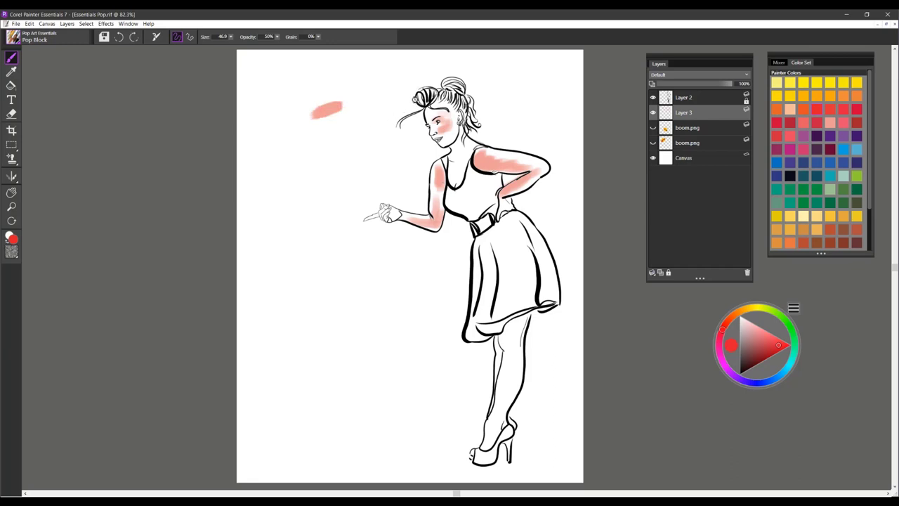
- Paint winding trails of multicoloured bursts around the figure with the Pop Burst brush
click(19, 41)
click(132, 121)
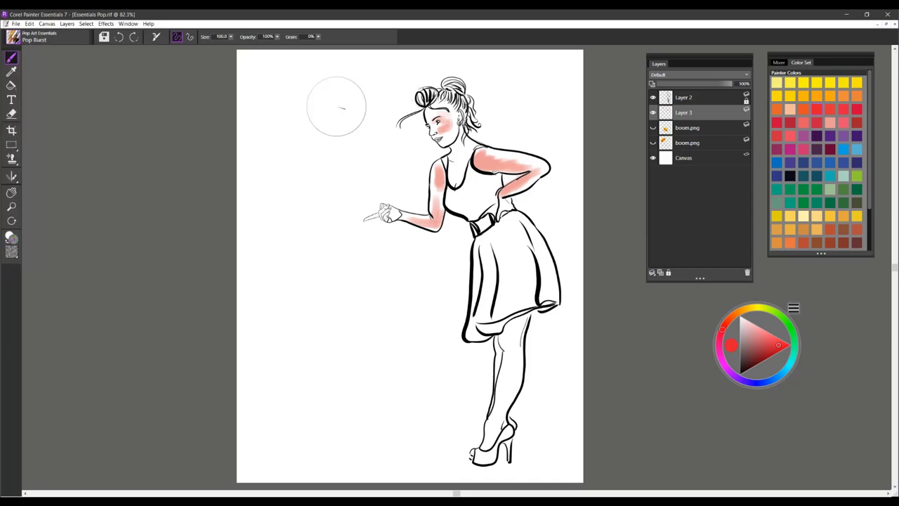
mouse_move(300, 92)
mouse_down()
mouse_move(319, 107)
mouse_move(308, 198)
mouse_move(341, 224)
mouse_move(317, 281)
mouse_move(367, 334)
mouse_move(336, 380)
mouse_move(360, 407)
mouse_move(349, 434)
mouse_move(372, 453)
mouse_up()
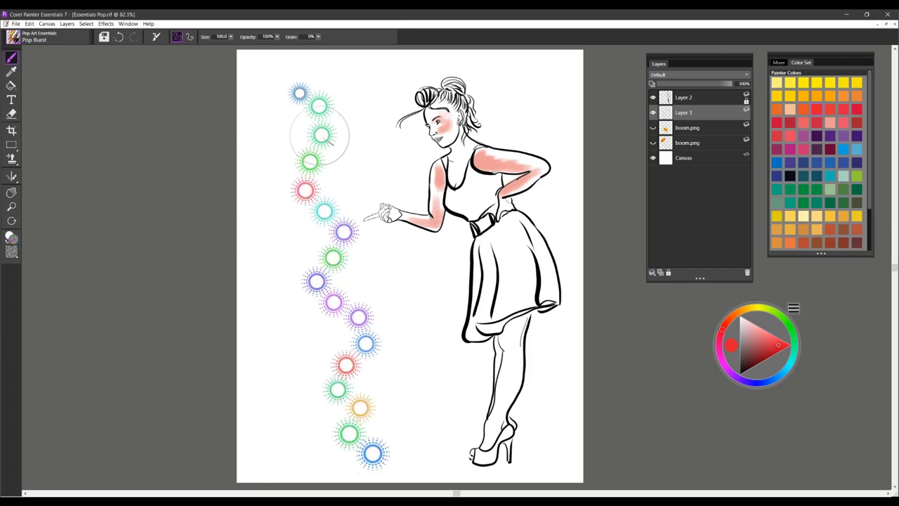
drag(371, 177, 363, 205)
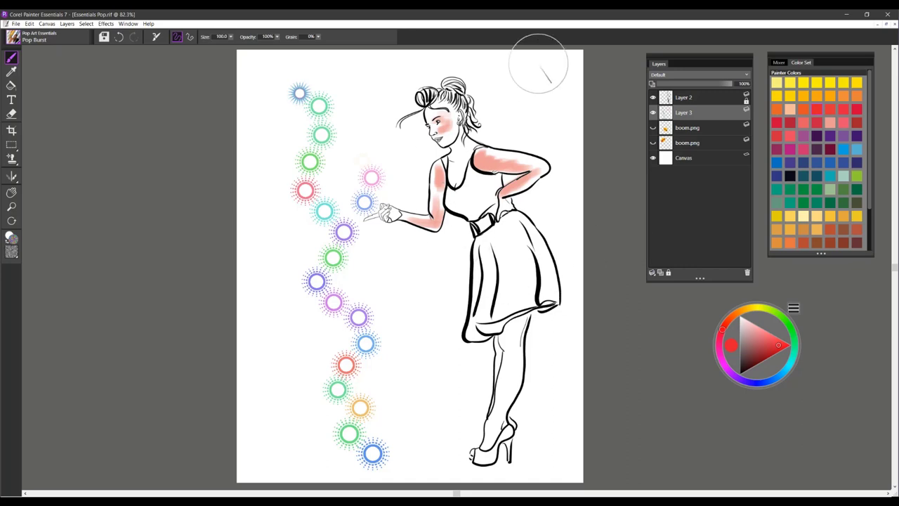
mouse_move(538, 67)
mouse_down()
mouse_move(526, 89)
mouse_move(567, 148)
mouse_move(551, 186)
mouse_move(550, 239)
mouse_move(560, 279)
mouse_up()
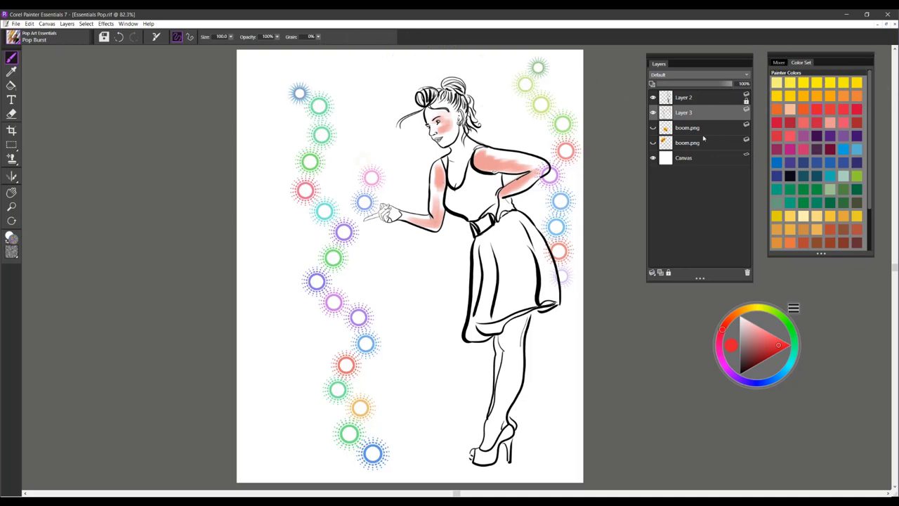
mouse_move(361, 69)
mouse_down()
mouse_move(264, 235)
mouse_move(344, 288)
mouse_move(443, 420)
mouse_up()
mouse_move(300, 338)
mouse_down()
mouse_move(267, 402)
mouse_move(323, 451)
mouse_up()
mouse_move(569, 343)
mouse_down()
mouse_move(555, 362)
mouse_move(545, 456)
mouse_up()
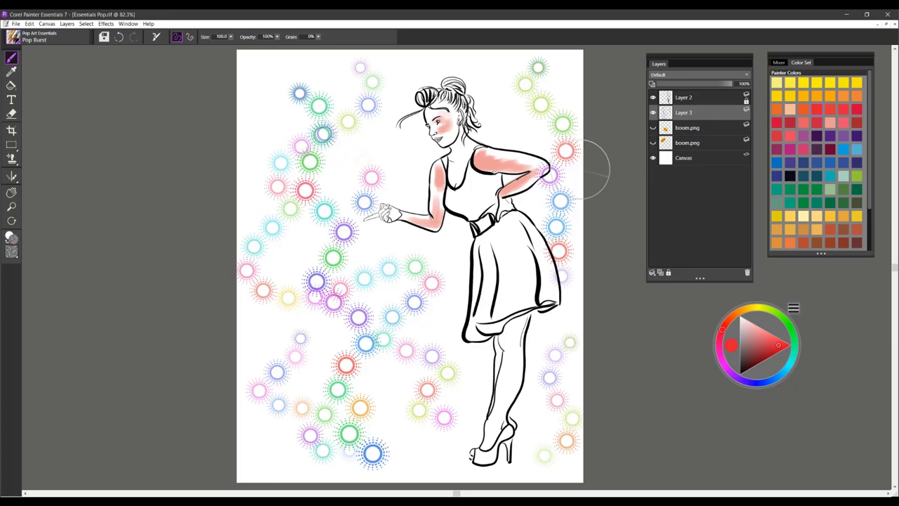
- Paint trails of multicoloured daisies across the page with the Pop Daisy brush, and clear everything from Layer 3
click(16, 41)
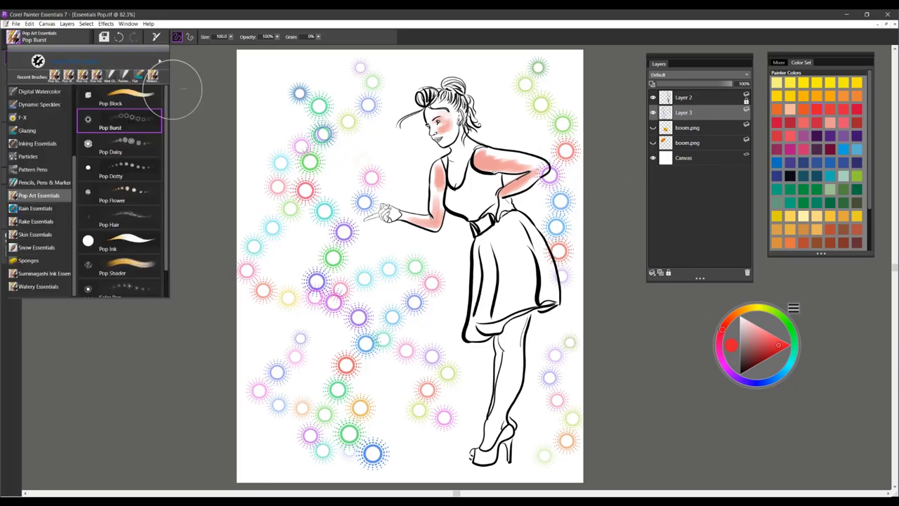
click(161, 151)
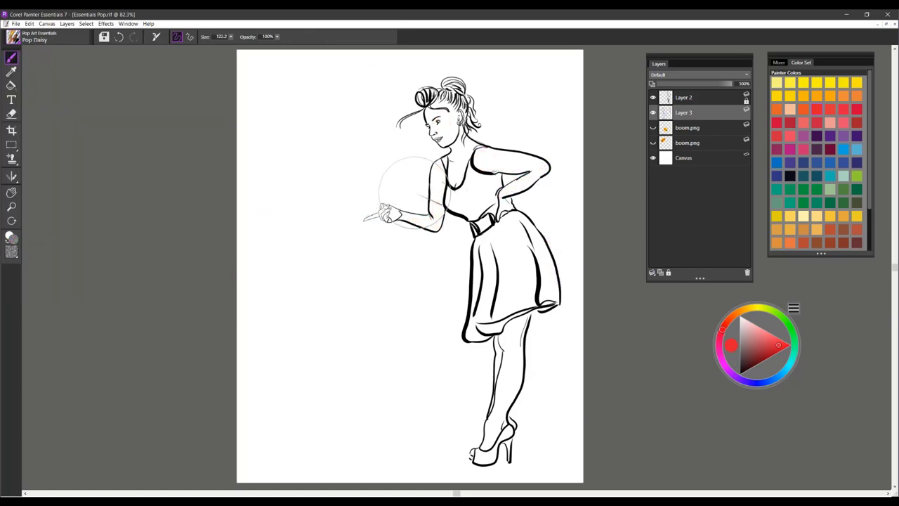
mouse_move(297, 81)
mouse_down()
mouse_move(333, 116)
mouse_move(331, 183)
mouse_move(305, 232)
mouse_move(331, 275)
mouse_move(393, 323)
mouse_move(354, 373)
mouse_move(351, 397)
mouse_move(403, 440)
mouse_move(428, 448)
mouse_up()
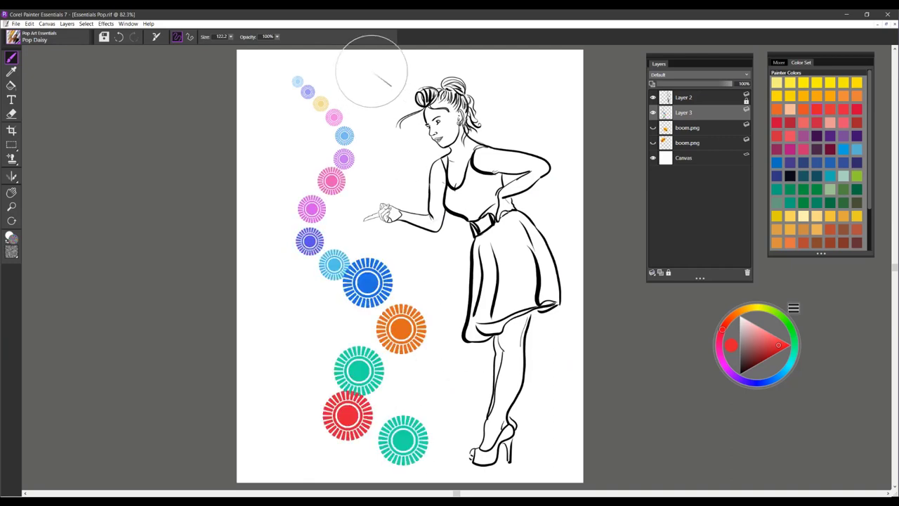
mouse_move(371, 71)
mouse_down()
mouse_move(389, 92)
mouse_move(394, 146)
mouse_move(340, 246)
mouse_move(455, 299)
mouse_move(382, 359)
mouse_move(322, 372)
mouse_move(298, 416)
mouse_up()
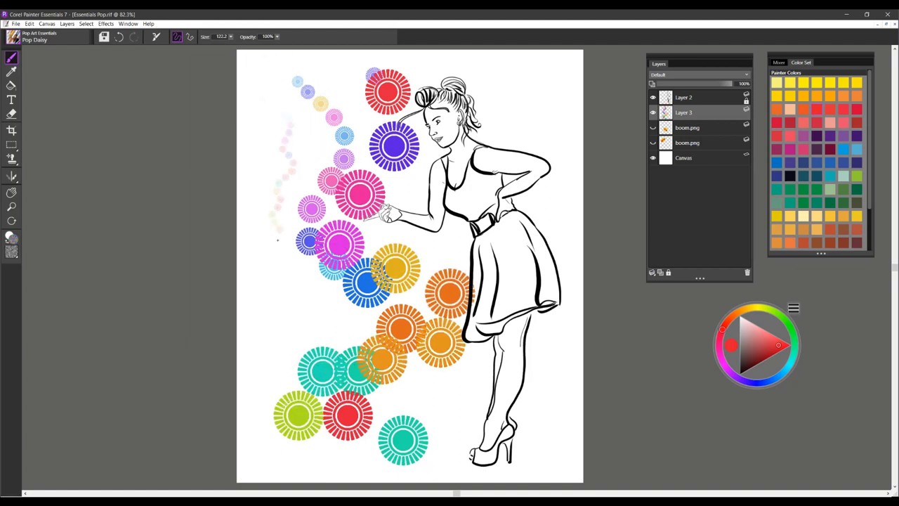
mouse_move(277, 240)
mouse_down()
mouse_move(290, 287)
mouse_move(365, 383)
mouse_move(430, 439)
mouse_up()
mouse_move(507, 71)
mouse_down()
mouse_move(532, 102)
mouse_move(562, 147)
mouse_move(544, 176)
mouse_move(557, 210)
mouse_move(479, 276)
mouse_move(494, 317)
mouse_move(398, 399)
mouse_move(288, 446)
mouse_up()
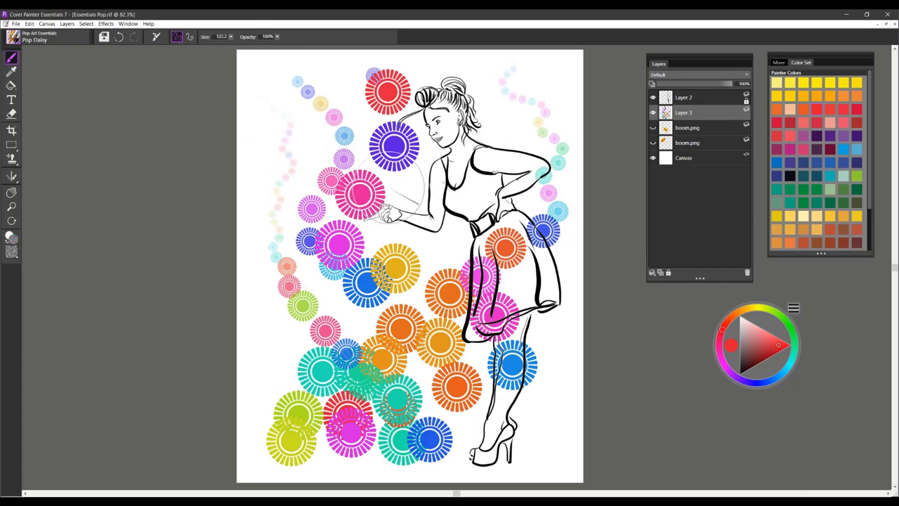
key(ctrl+a)
key(Delete)
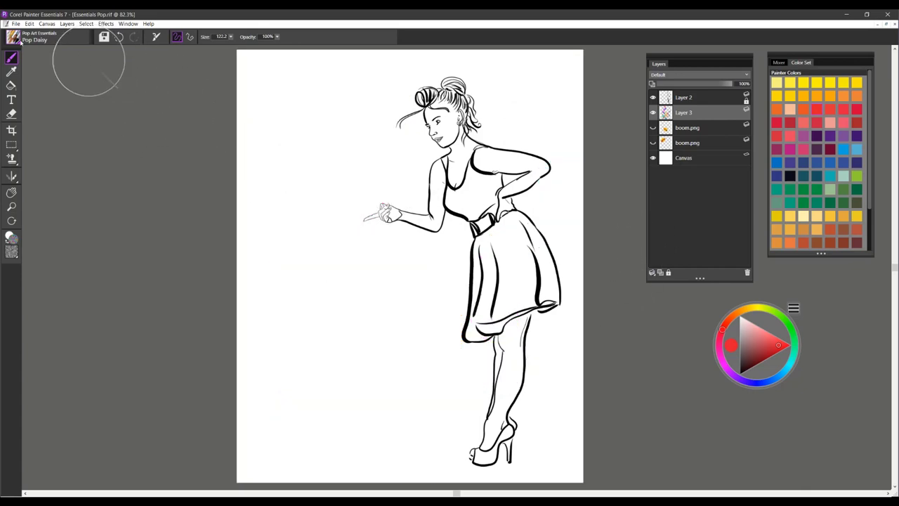
- Paint multicoloured dotted trails beside the figure, around her neck and on the skirt with the Pop Dotty brush
click(12, 37)
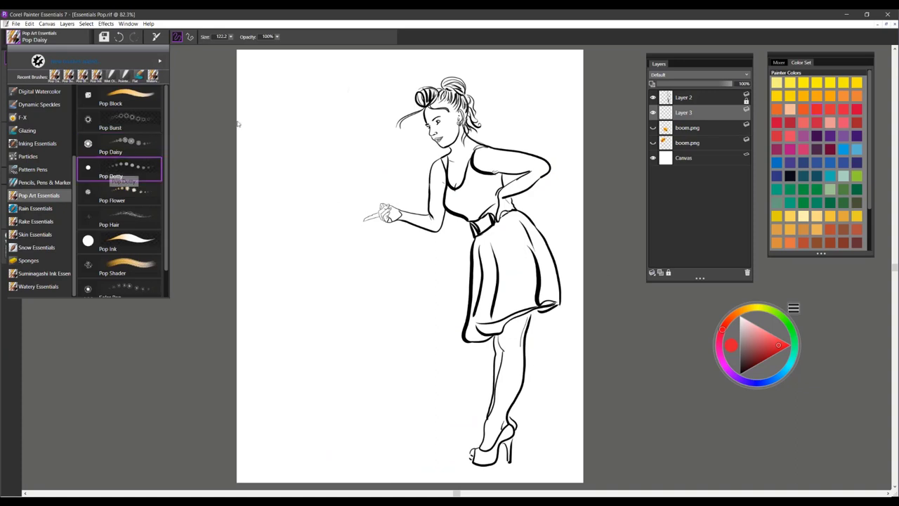
click(120, 174)
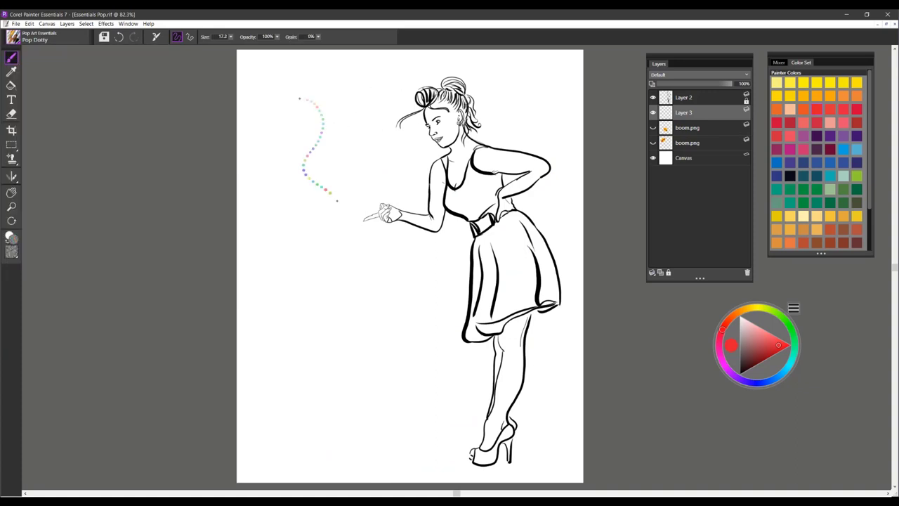
mouse_move(334, 265)
mouse_down()
mouse_move(335, 325)
mouse_move(370, 402)
mouse_up()
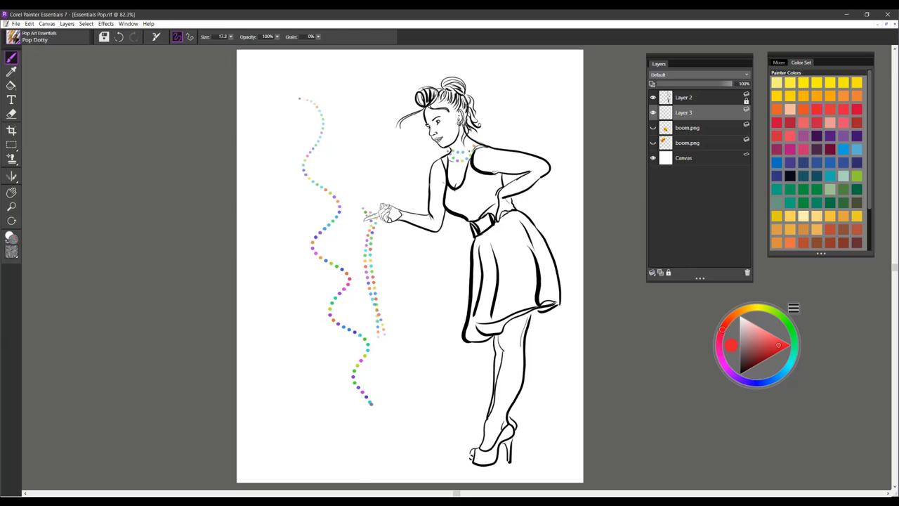
drag(505, 217, 513, 269)
drag(538, 216, 543, 304)
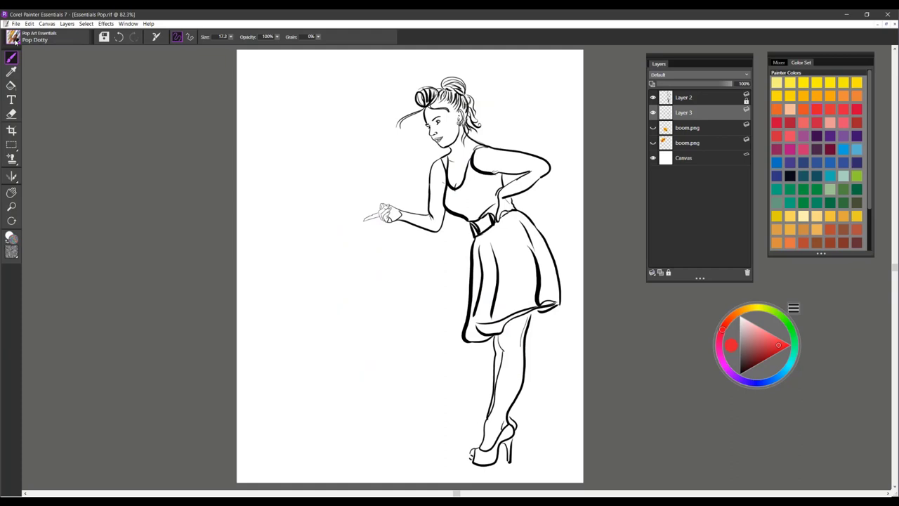
- Paint red flower trails beside the figure and on her bodice with the Pop Flower brush, and add a golden-yellow flower trail
click(14, 39)
click(131, 195)
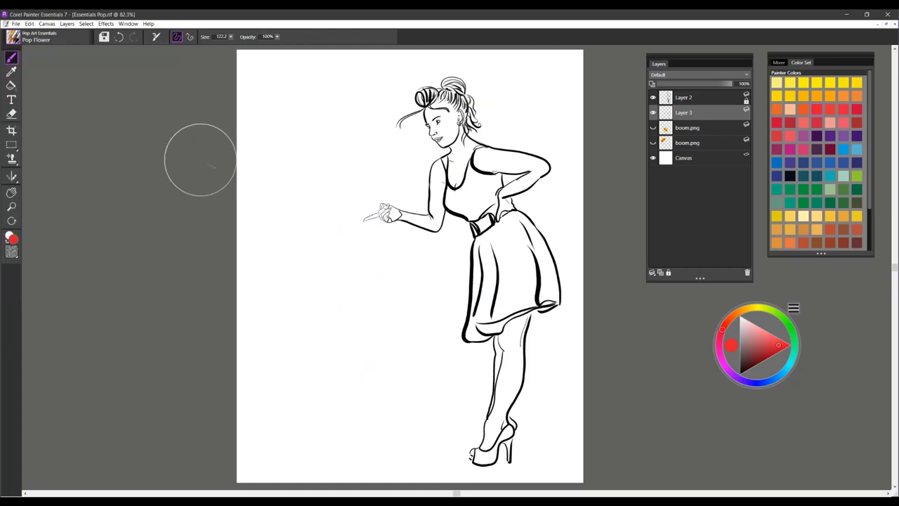
mouse_move(283, 92)
mouse_down()
mouse_move(329, 128)
mouse_move(344, 175)
mouse_move(316, 227)
mouse_move(366, 282)
mouse_move(355, 357)
mouse_move(391, 386)
mouse_move(394, 437)
mouse_up()
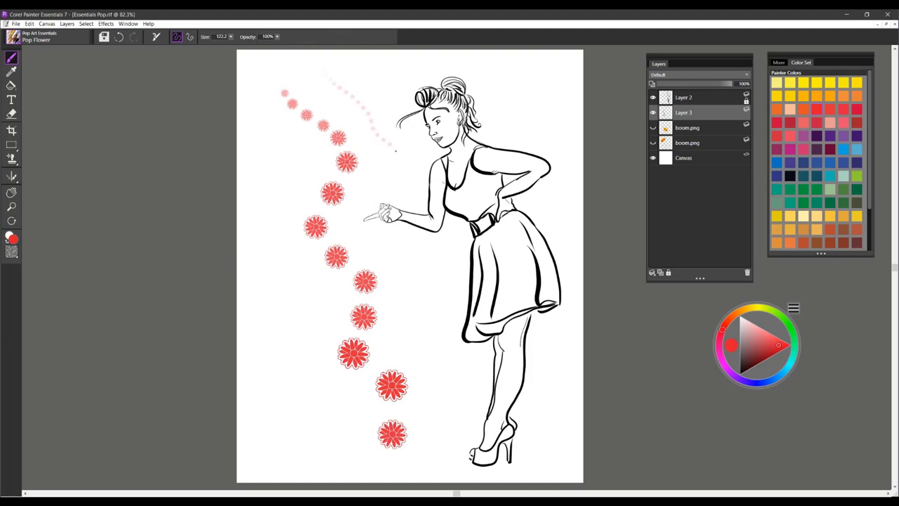
drag(375, 218, 400, 273)
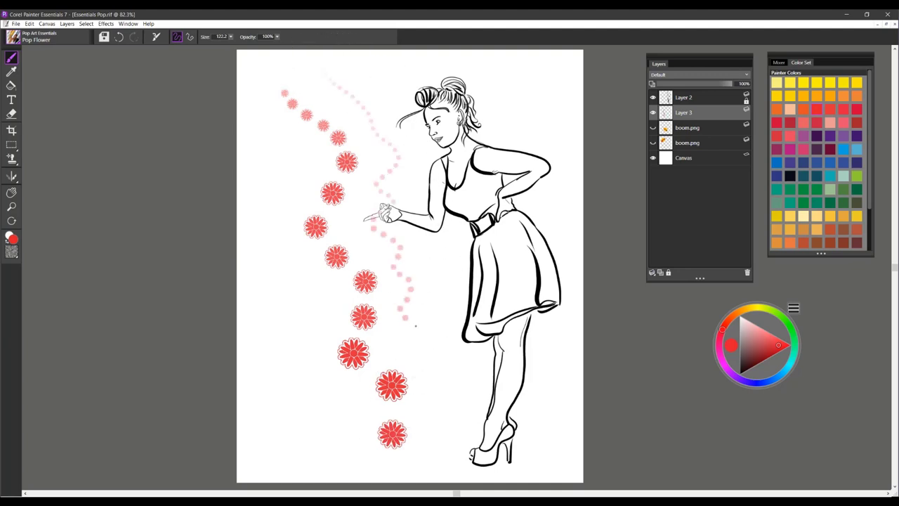
drag(415, 325, 424, 364)
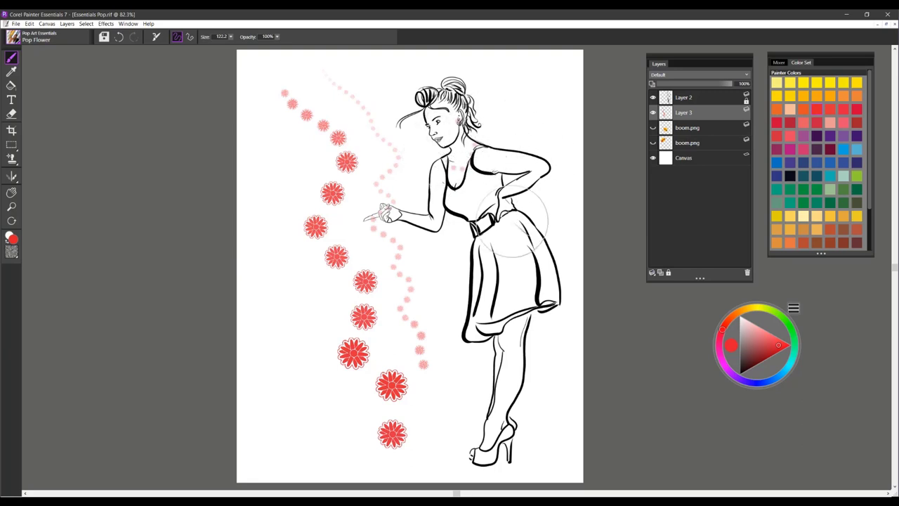
mouse_move(515, 222)
mouse_down()
mouse_move(469, 195)
mouse_move(505, 186)
mouse_move(495, 193)
mouse_up()
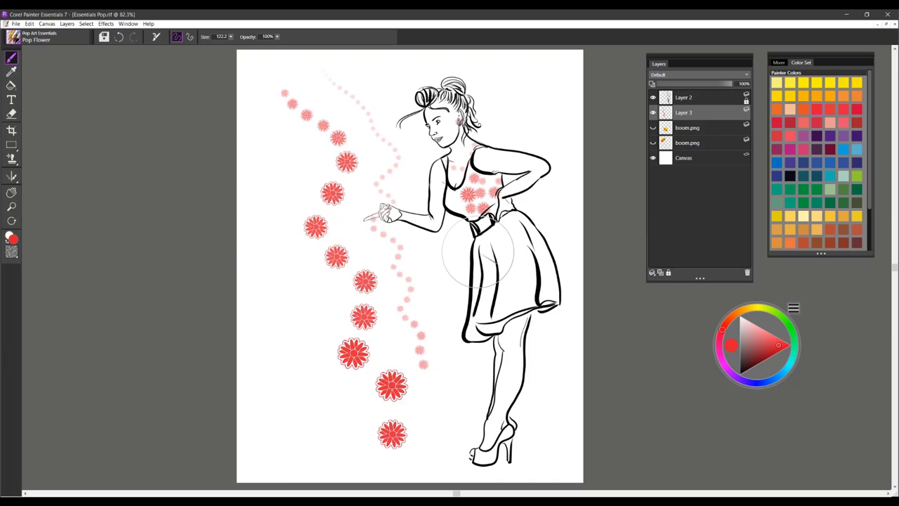
click(817, 95)
mouse_move(347, 85)
mouse_down()
mouse_move(364, 118)
mouse_move(300, 164)
mouse_move(311, 213)
mouse_move(297, 297)
mouse_move(313, 346)
mouse_move(386, 356)
mouse_move(418, 425)
mouse_up()
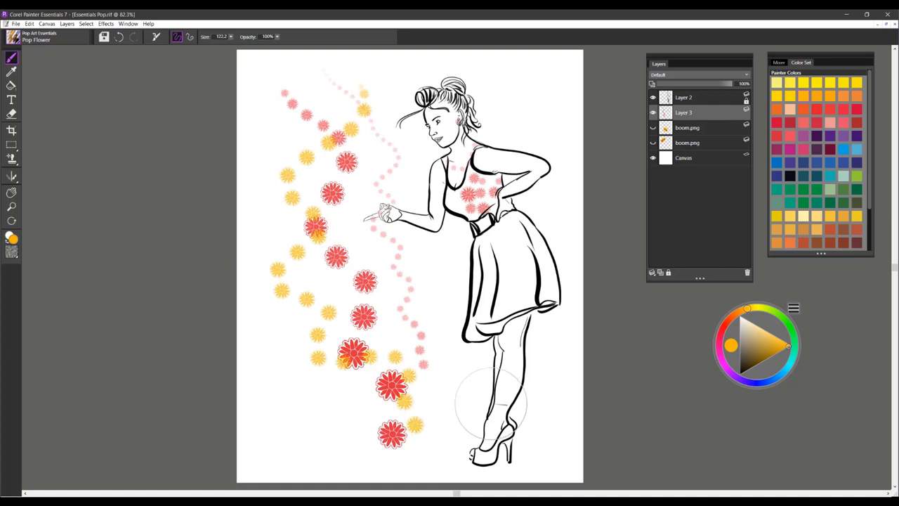
- Paint blue flowers in a trail beside the figure and across the skirt, and clear everything from Layer 3
click(831, 162)
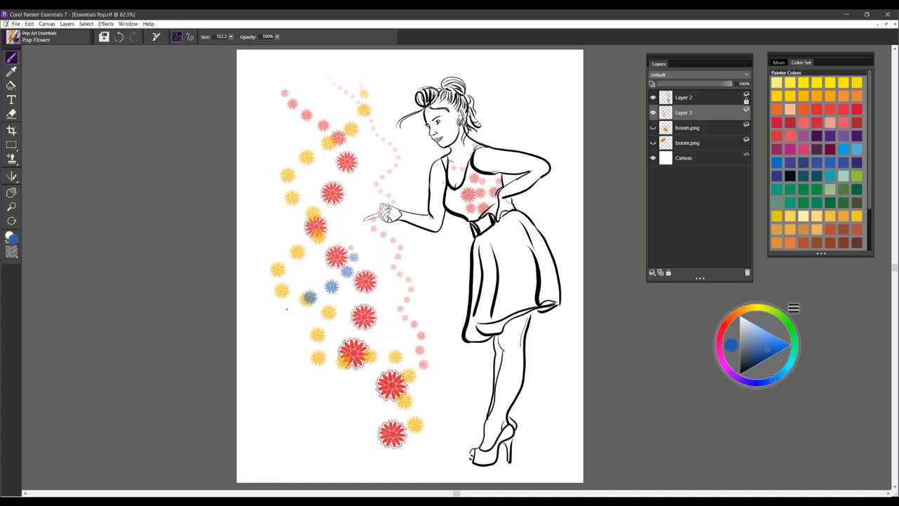
mouse_move(286, 309)
mouse_down()
mouse_move(317, 363)
mouse_move(281, 415)
mouse_move(361, 442)
mouse_up()
mouse_move(483, 243)
mouse_down()
mouse_move(488, 327)
mouse_move(521, 320)
mouse_up()
mouse_move(512, 226)
mouse_down()
mouse_move(532, 287)
mouse_move(559, 296)
mouse_up()
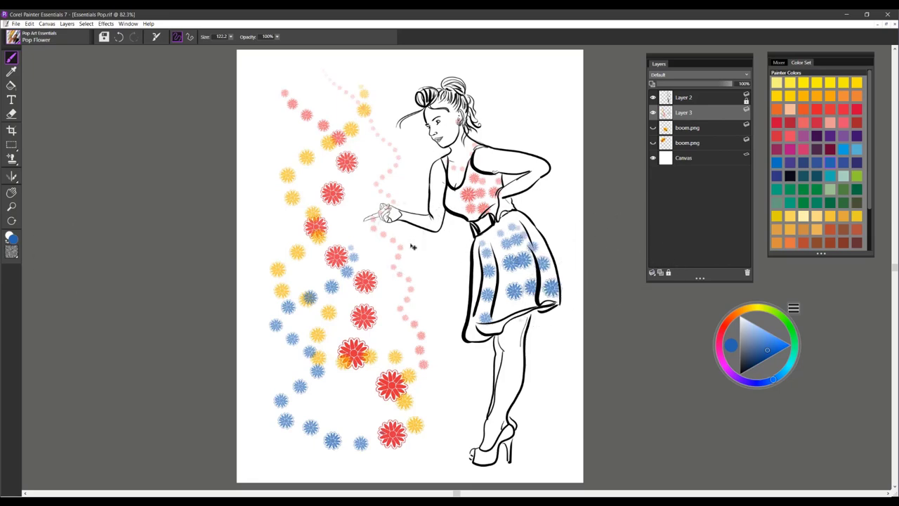
key(ctrl+a)
key(Delete)
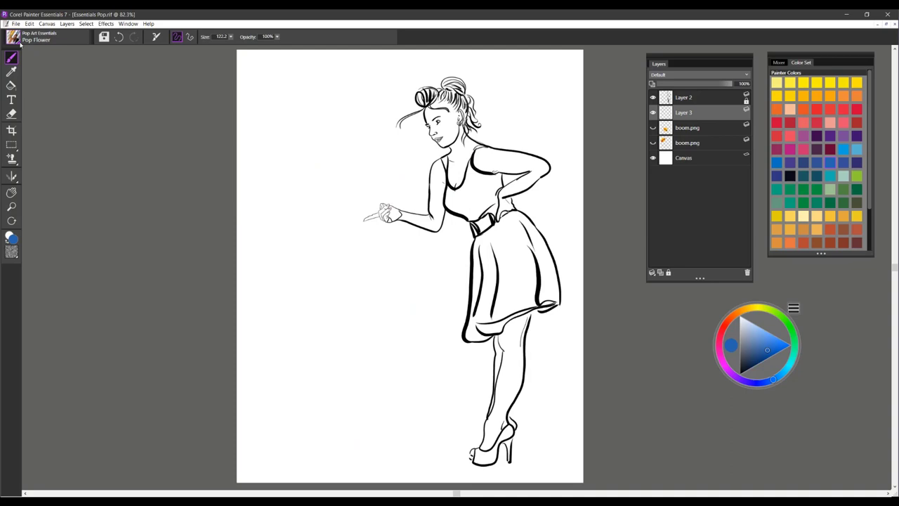
- Switch to the Pop Hair brush, try one long wavy blue strand beside the figure, and undo it
click(20, 44)
click(138, 217)
mouse_move(312, 110)
mouse_down()
mouse_move(322, 155)
mouse_move(305, 204)
mouse_move(334, 267)
mouse_move(332, 335)
mouse_up()
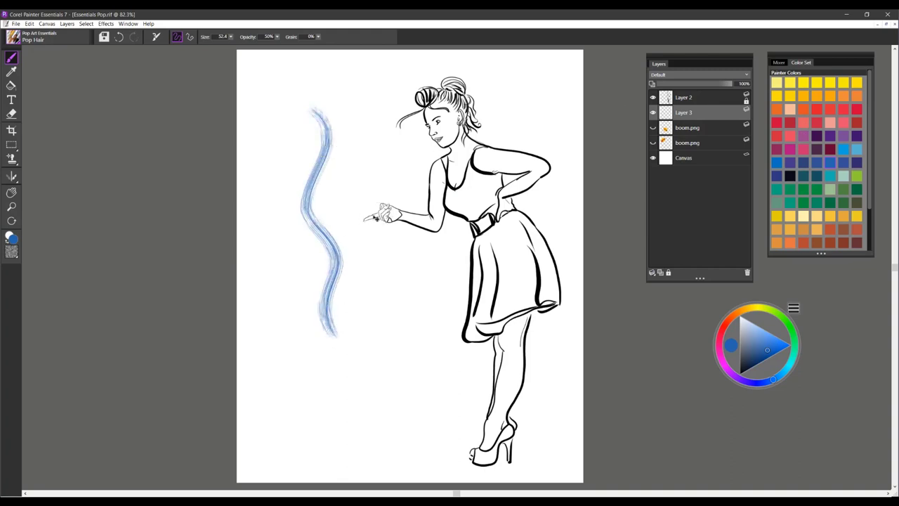
key(ctrl+z)
- Tint the figure's hair blue and red, and paint wavy red strands beside her with the Pop Hair brush enlarged to about 102.7
click(845, 151)
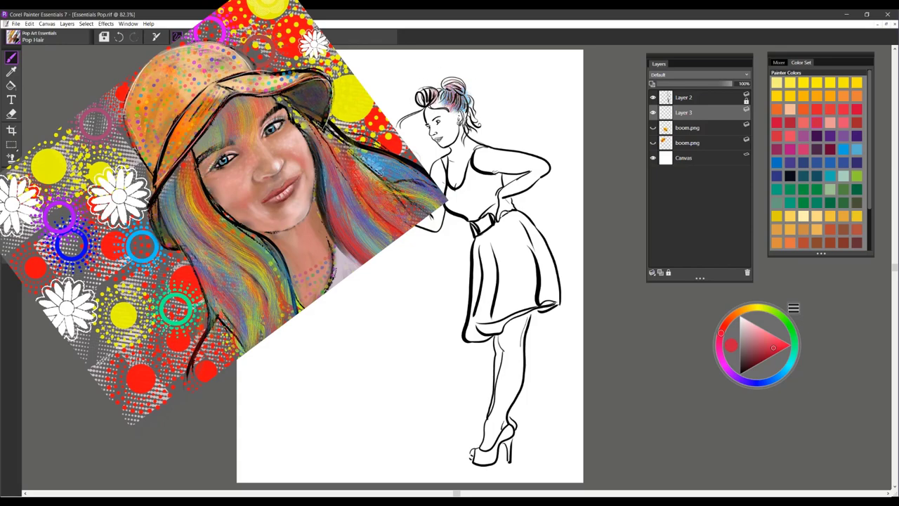
key(])
mouse_move(330, 81)
mouse_down()
mouse_move(327, 184)
mouse_move(339, 280)
mouse_up()
mouse_move(342, 125)
mouse_down()
mouse_move(345, 269)
mouse_move(354, 113)
mouse_move(355, 310)
mouse_up()
mouse_move(420, 266)
mouse_down()
mouse_move(393, 293)
mouse_move(418, 390)
mouse_up()
drag(375, 137, 372, 169)
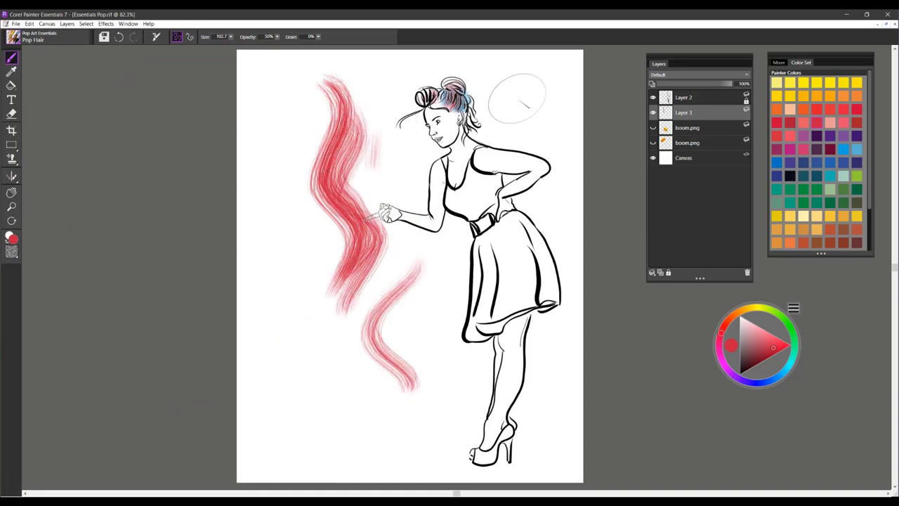
- Paint orange hair strokes behind the figure's neck and layer long wavy orange strands over the red ones beside her
click(815, 96)
mouse_move(469, 104)
mouse_down()
mouse_move(478, 137)
mouse_move(520, 133)
mouse_move(496, 121)
mouse_move(504, 140)
mouse_up()
drag(500, 107, 492, 118)
mouse_move(355, 99)
mouse_down()
mouse_move(351, 210)
mouse_move(362, 298)
mouse_up()
drag(313, 99, 339, 294)
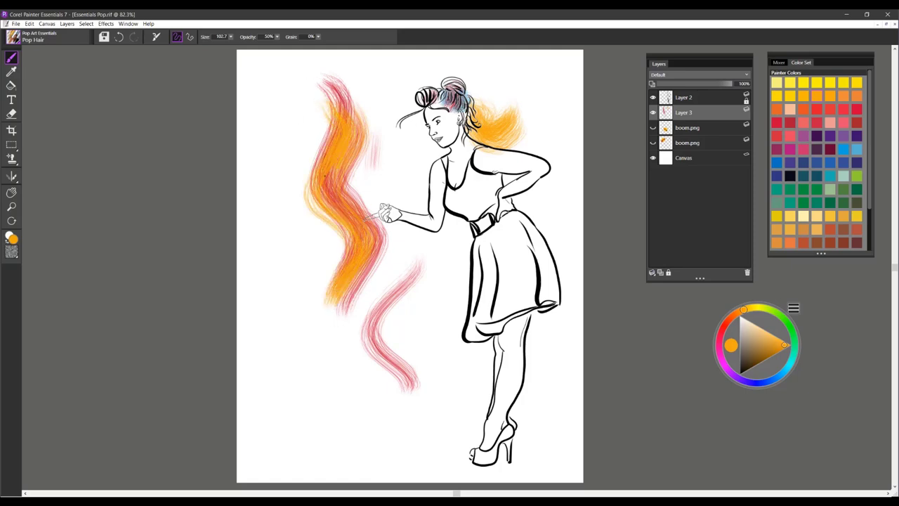
mouse_move(325, 175)
mouse_down()
mouse_move(346, 246)
mouse_move(332, 301)
mouse_move(348, 383)
mouse_up()
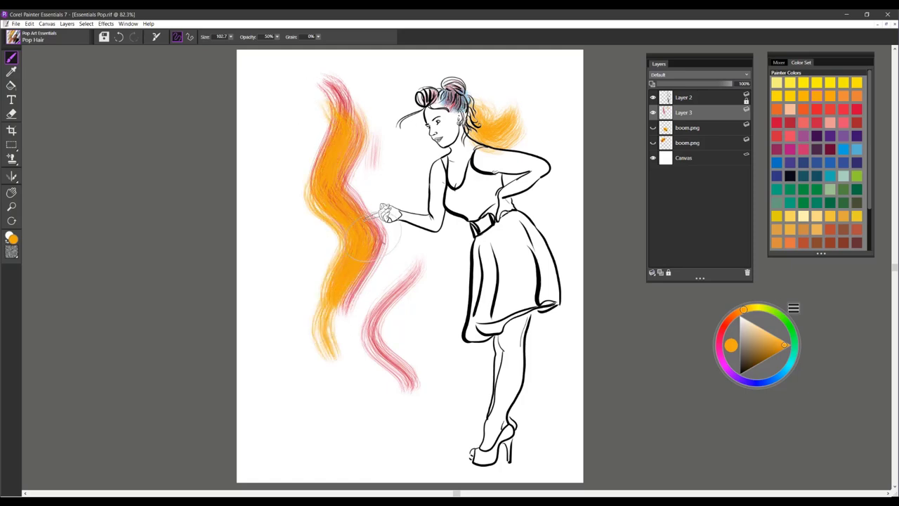
drag(326, 291, 341, 418)
drag(325, 281, 320, 340)
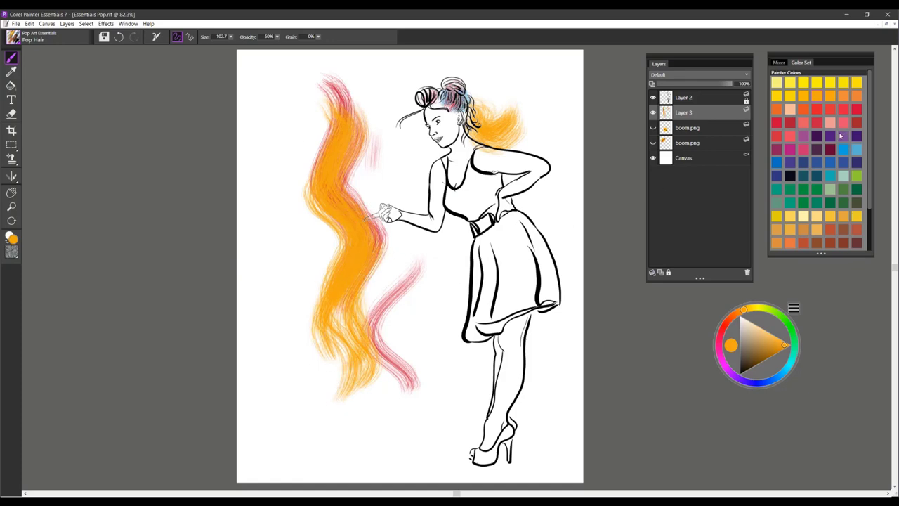
- Blend muted purple strands into the wavy orange hair beside the figure, and clear everything from Layer 3
click(809, 140)
drag(346, 154, 357, 264)
mouse_move(340, 194)
mouse_down()
mouse_move(356, 270)
mouse_move(339, 342)
mouse_up()
drag(365, 237, 338, 386)
drag(358, 263, 302, 401)
mouse_move(335, 116)
mouse_down()
mouse_move(332, 158)
mouse_move(355, 144)
mouse_move(332, 287)
mouse_move(348, 362)
mouse_up()
mouse_move(362, 278)
mouse_down()
mouse_move(389, 375)
mouse_move(418, 379)
mouse_up()
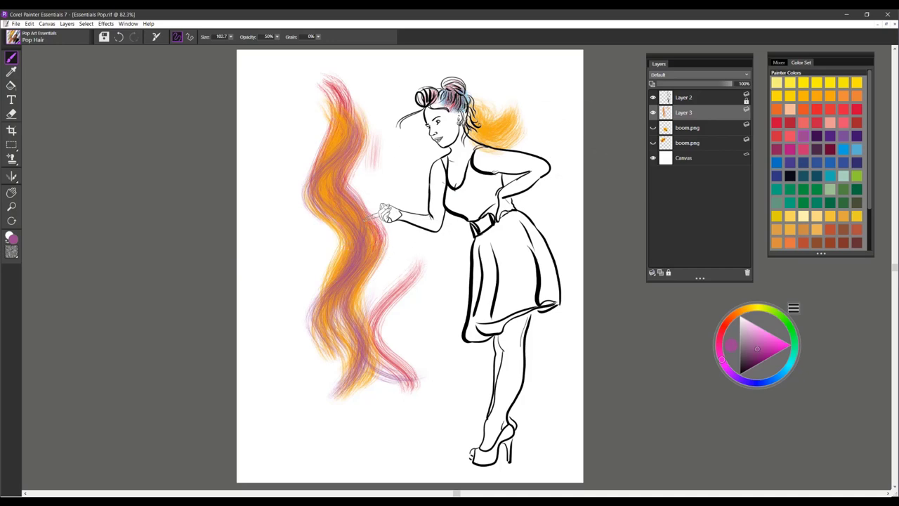
key(ctrl+a)
key(Delete)
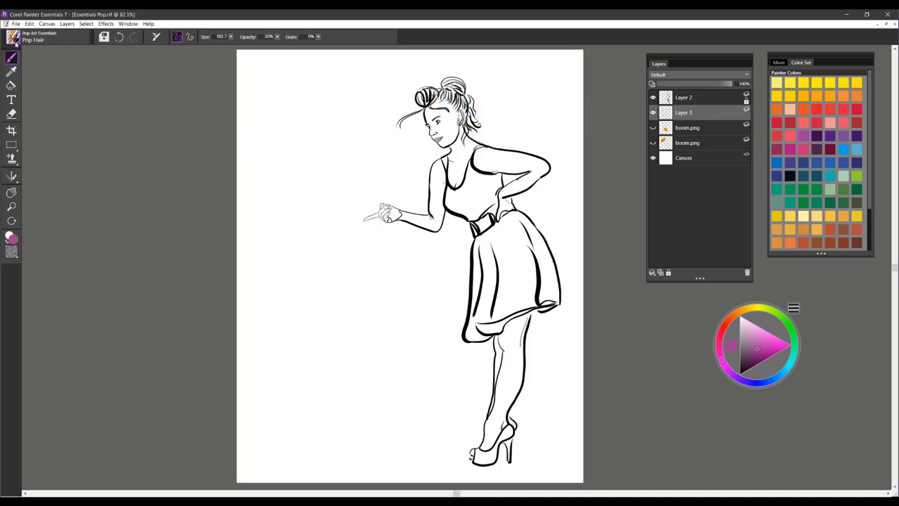
- Paint a short test stroke in the blank area beside the figure with the Pop Ink brush
click(14, 39)
click(131, 244)
drag(333, 321, 342, 364)
- Shade a small patch on the bodice with the Pop Shader brush, and add larger crosshatched patches beside the figure's head
click(14, 38)
click(116, 270)
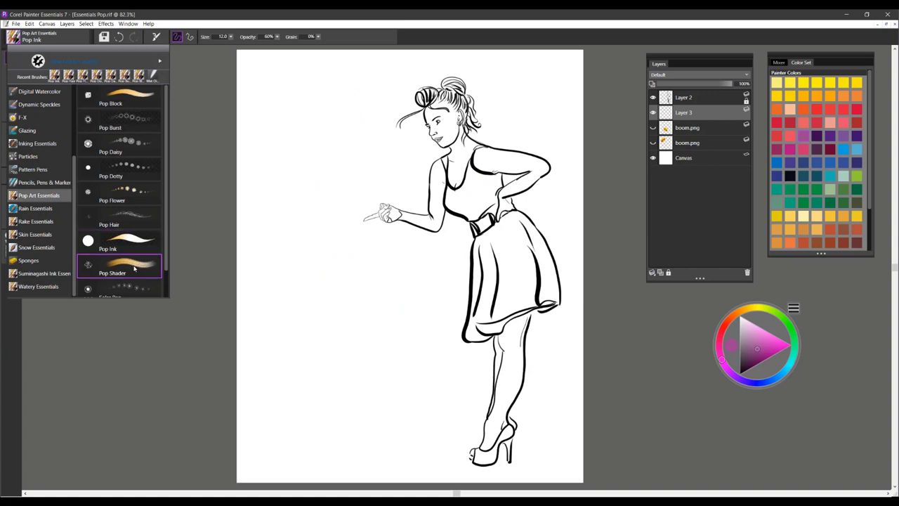
drag(471, 200, 471, 193)
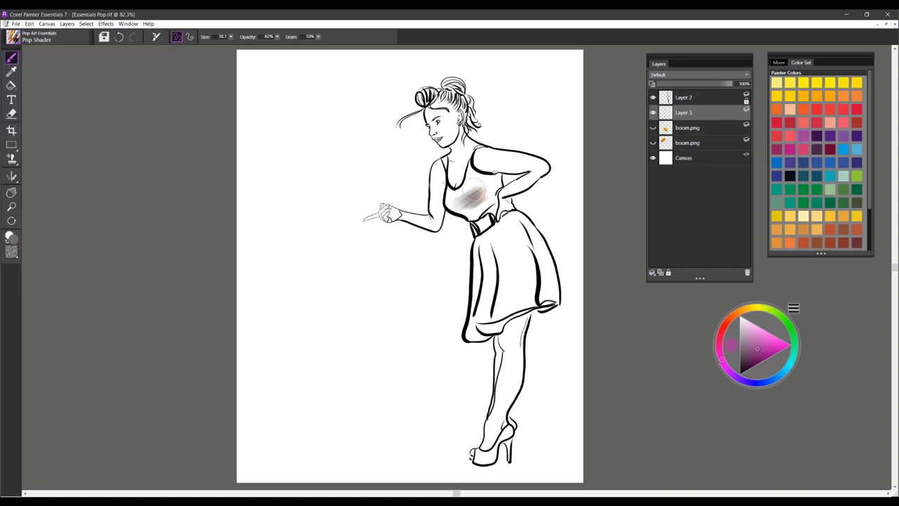
drag(338, 253, 376, 254)
mouse_move(311, 145)
mouse_down()
mouse_move(331, 120)
mouse_move(366, 165)
mouse_up()
drag(293, 108, 359, 102)
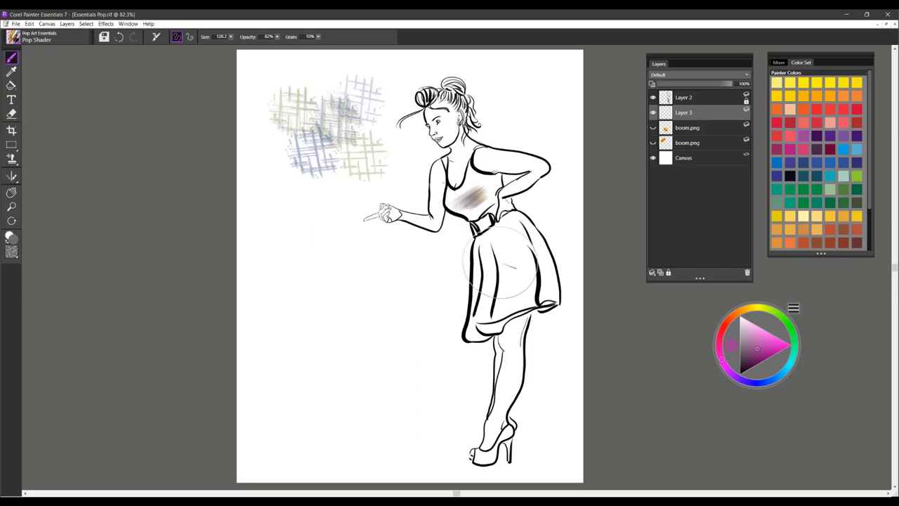
- Cover the skirt with multicoloured crosshatching using the Pop Shader brush at size 128.2
drag(492, 261, 523, 246)
mouse_move(499, 292)
mouse_down()
mouse_move(534, 281)
mouse_move(500, 303)
mouse_up()
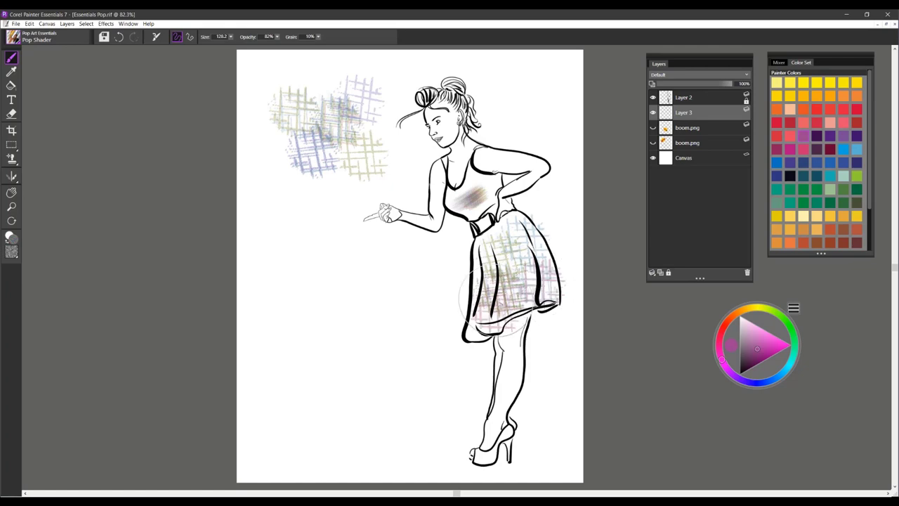
click(777, 346)
mouse_move(551, 258)
mouse_down()
mouse_move(468, 258)
mouse_move(567, 261)
mouse_move(484, 302)
mouse_move(519, 236)
mouse_move(489, 257)
mouse_up()
drag(512, 299, 489, 314)
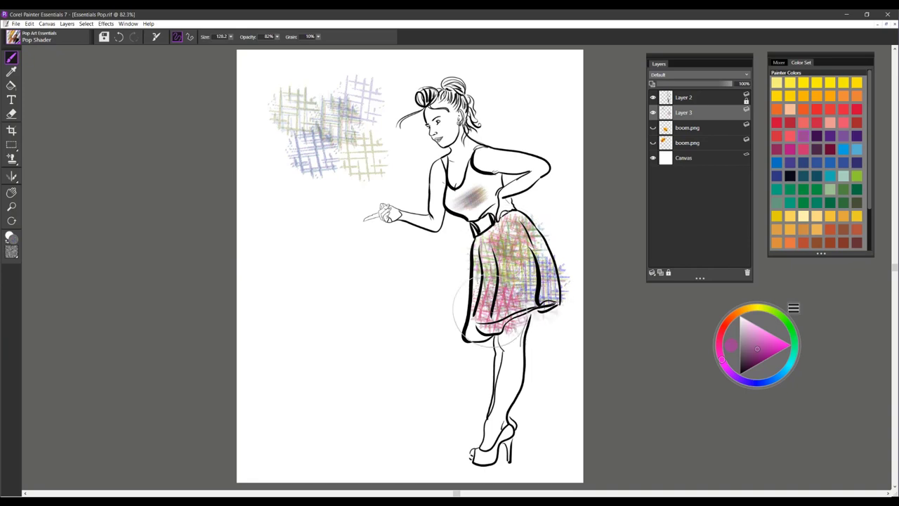
- Build up a broad diagonal area of overlapping multicoloured Pop Shader strokes beside the figure
mouse_move(279, 179)
mouse_down()
mouse_move(395, 320)
mouse_move(457, 353)
mouse_up()
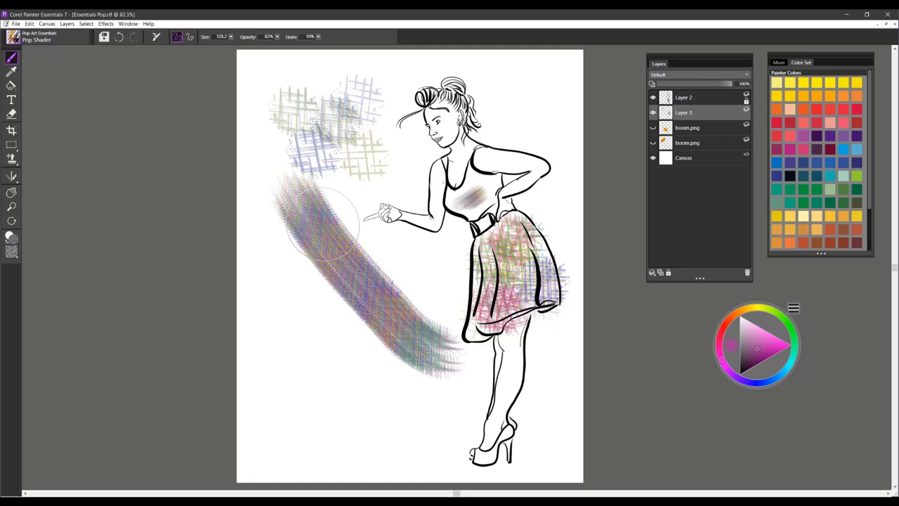
mouse_move(325, 210)
mouse_down()
mouse_move(385, 283)
mouse_move(388, 277)
mouse_up()
drag(306, 210, 412, 295)
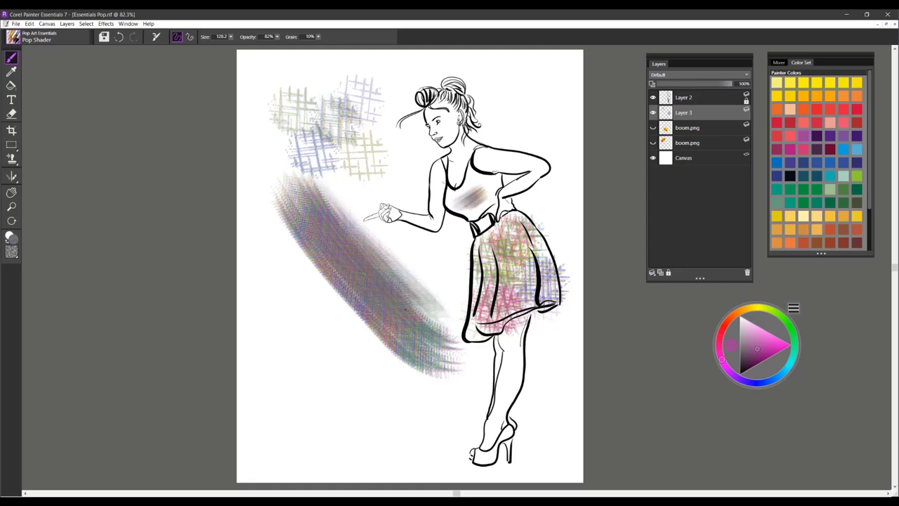
mouse_move(330, 267)
mouse_down()
mouse_move(267, 217)
mouse_move(393, 352)
mouse_move(285, 245)
mouse_move(325, 295)
mouse_move(413, 371)
mouse_move(313, 258)
mouse_move(431, 351)
mouse_move(380, 242)
mouse_move(335, 220)
mouse_up()
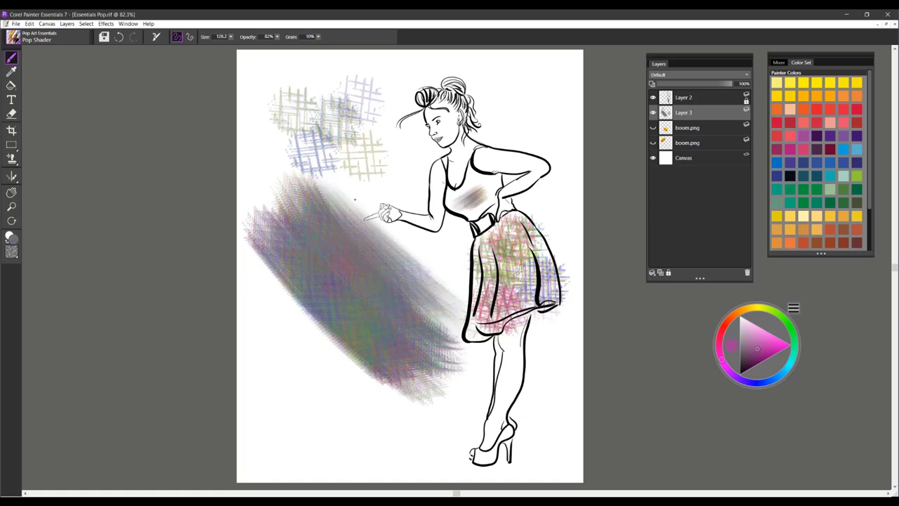
mouse_move(332, 191)
mouse_down()
mouse_move(350, 240)
mouse_move(349, 203)
mouse_move(377, 262)
mouse_move(404, 280)
mouse_move(407, 243)
mouse_move(443, 307)
mouse_move(440, 342)
mouse_move(393, 390)
mouse_move(359, 329)
mouse_move(385, 383)
mouse_up()
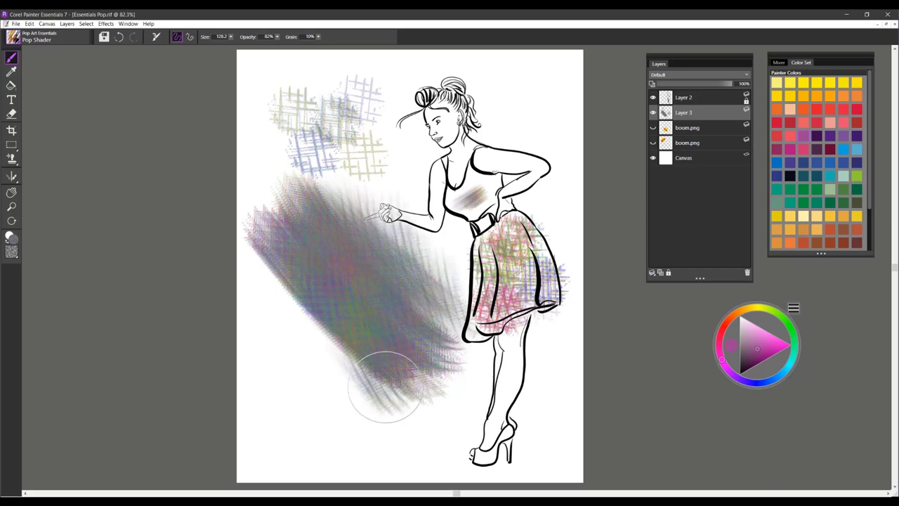
drag(343, 334, 335, 343)
- Shade the bodice, skirt and leg with the Pop Shader brush reduced to about size 47.3
mouse_move(479, 190)
mouse_down()
mouse_move(472, 174)
mouse_move(448, 198)
mouse_move(456, 204)
mouse_move(490, 186)
mouse_move(477, 210)
mouse_move(456, 202)
mouse_move(480, 189)
mouse_move(453, 204)
mouse_move(492, 184)
mouse_up()
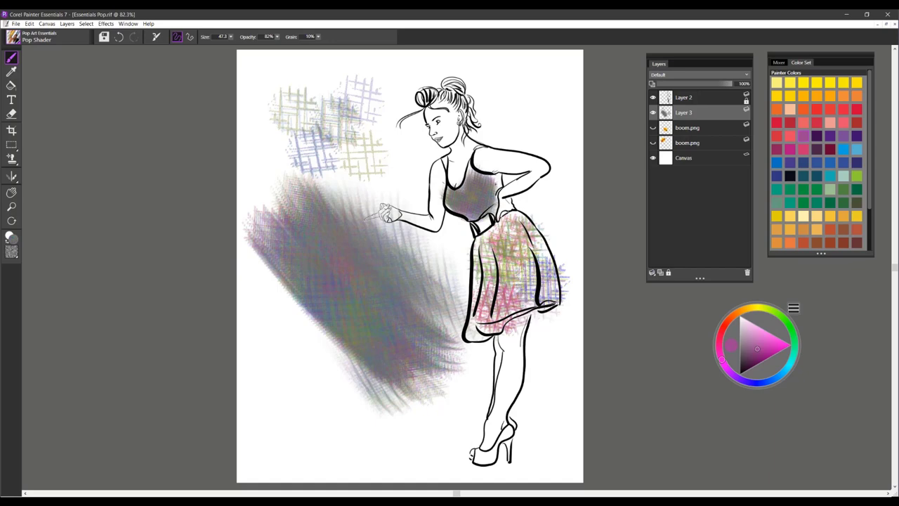
drag(494, 225, 474, 254)
drag(522, 320, 505, 414)
drag(496, 238, 507, 268)
drag(494, 179, 488, 206)
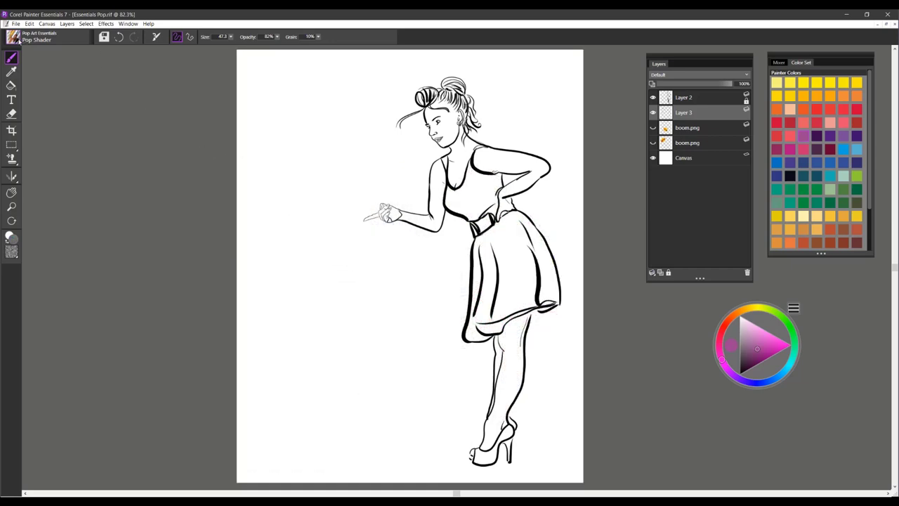
- Stamp a trail of muted dotted circles down the blank area beside the figure with the Solar Pop brush
click(20, 40)
scroll(165, 265, down, 1)
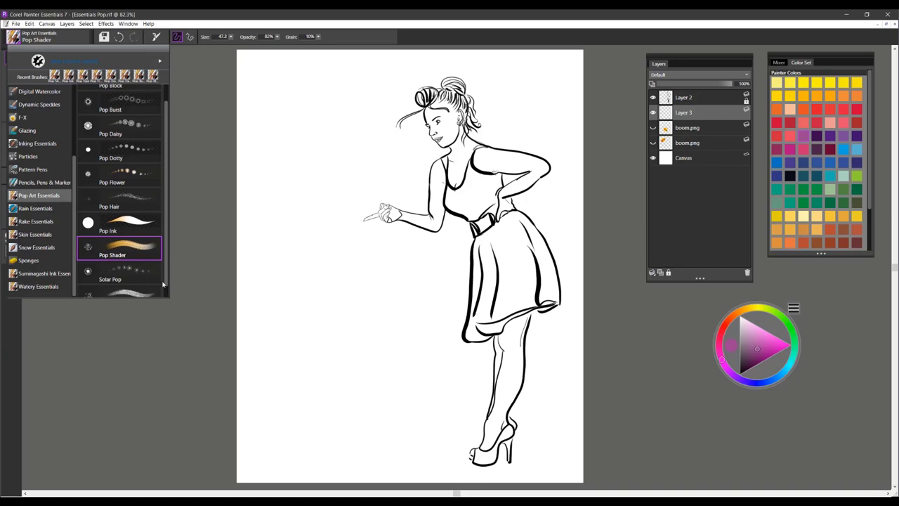
click(137, 265)
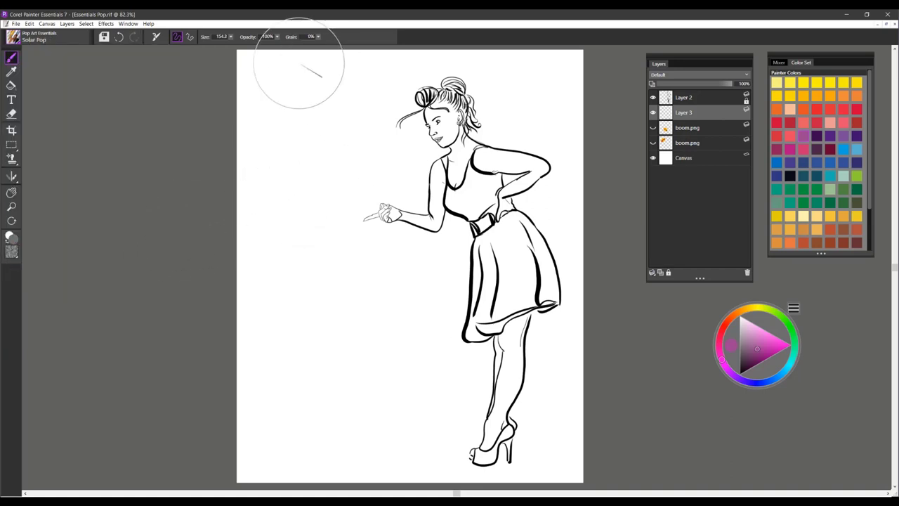
click(313, 124)
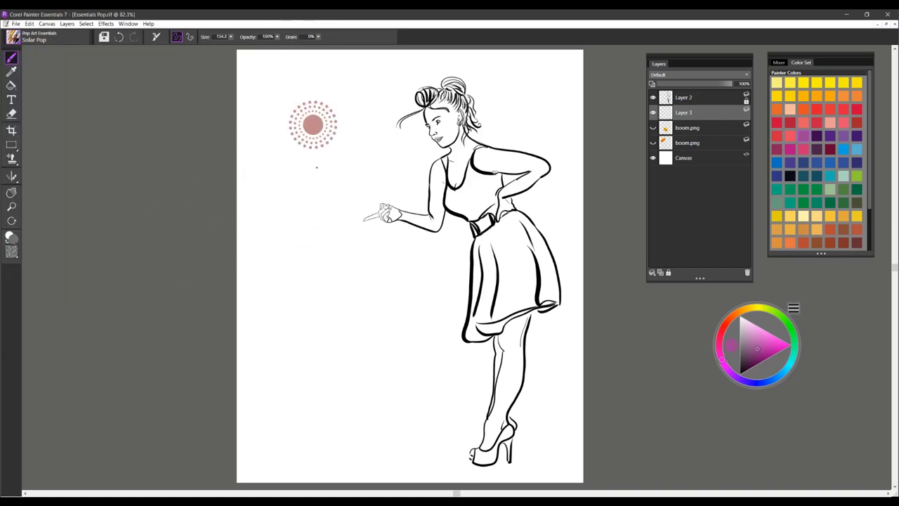
click(333, 184)
click(323, 242)
click(309, 284)
click(374, 321)
click(357, 373)
click(412, 394)
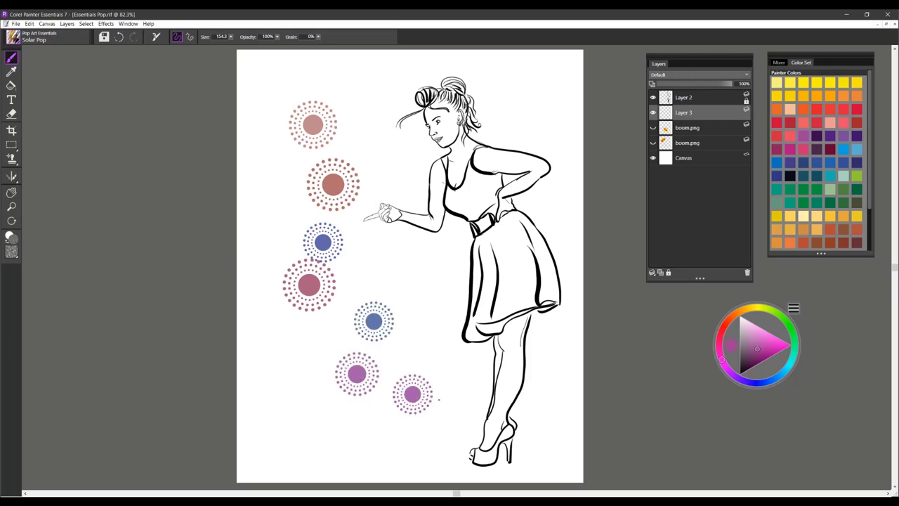
- Stamp Solar Pop circles near the foot and over the figure's neck, arm, hip and skirt
click(460, 420)
click(400, 151)
click(454, 152)
click(528, 160)
click(533, 208)
click(507, 284)
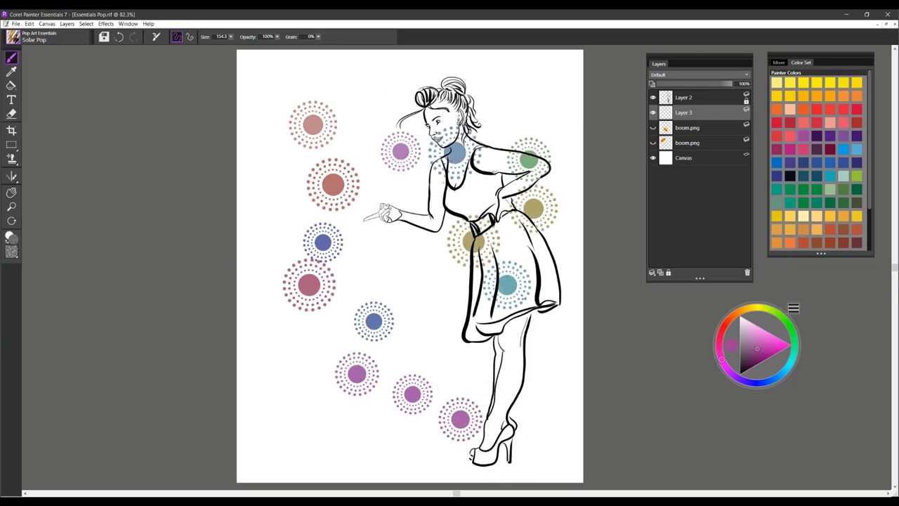
- Stamp Solar Pop circles at the skirt hem, across the lower page, and in the page's upper-left area
click(485, 325)
click(434, 357)
click(405, 421)
click(343, 426)
click(267, 390)
click(317, 346)
click(304, 89)
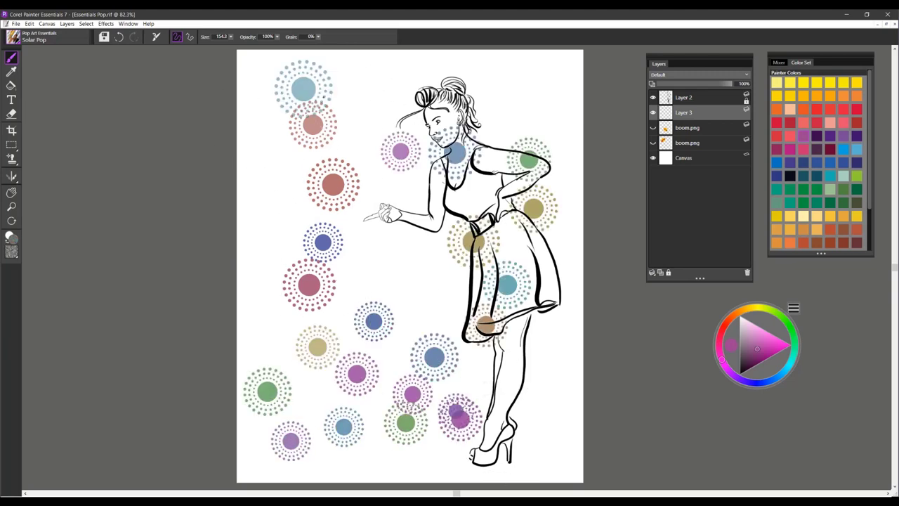
- Stamp Solar Pop circles around the figure's head and down her torso, outstretched arm and front of the skirt
click(380, 103)
click(442, 73)
click(485, 96)
click(556, 92)
click(505, 161)
click(460, 199)
click(450, 239)
click(396, 200)
click(411, 251)
click(429, 300)
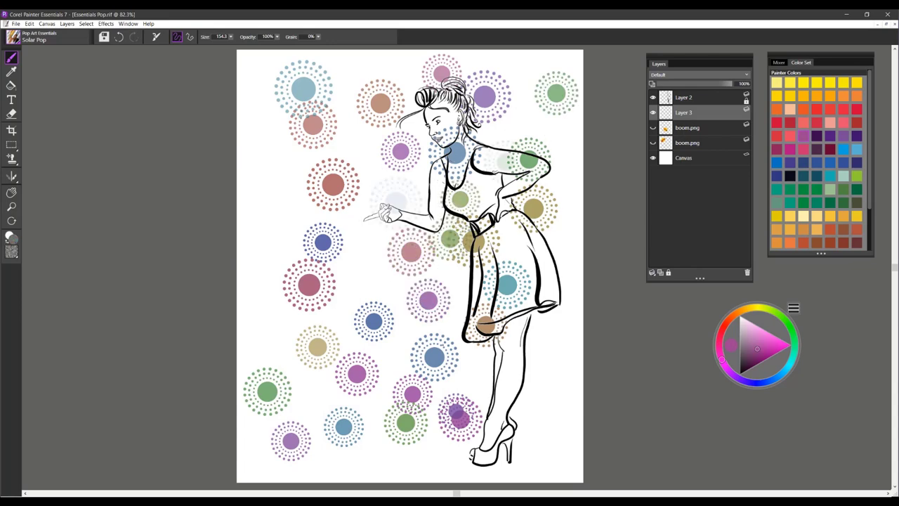
- Stamp Solar Pop circles around the figure's legs and heel, and along the page's left edge
click(444, 344)
click(532, 325)
click(540, 399)
click(511, 452)
click(261, 185)
click(297, 239)
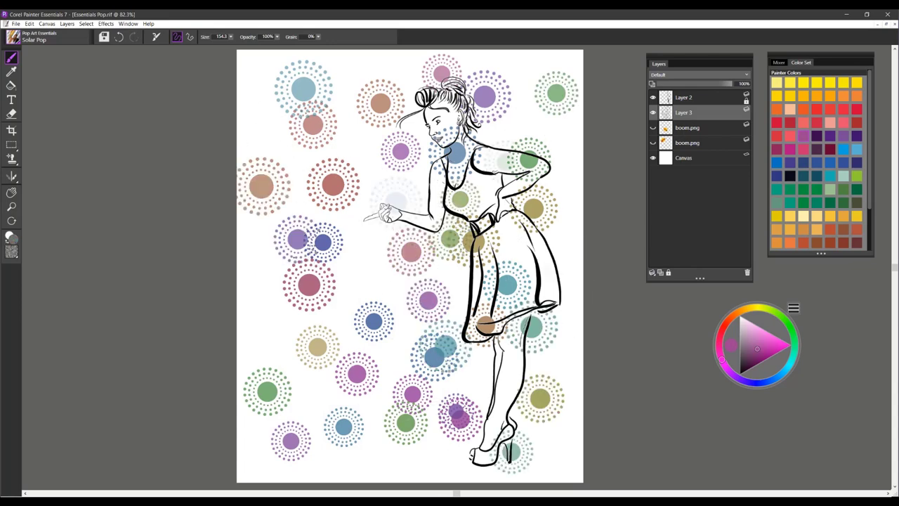
- Add Solar Pop circles at the page's left side, by the figure's hair and around her bent arm
click(283, 304)
click(420, 90)
click(520, 120)
click(549, 155)
click(549, 204)
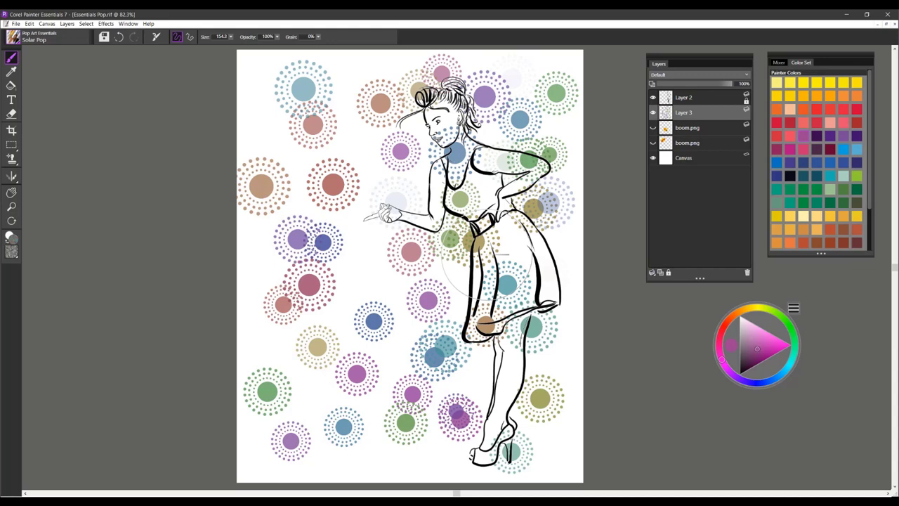
- Add Solar Pop circles in front of the skirt and in the page's lower-left corner
click(453, 295)
click(412, 251)
click(352, 294)
click(261, 449)
click(334, 464)
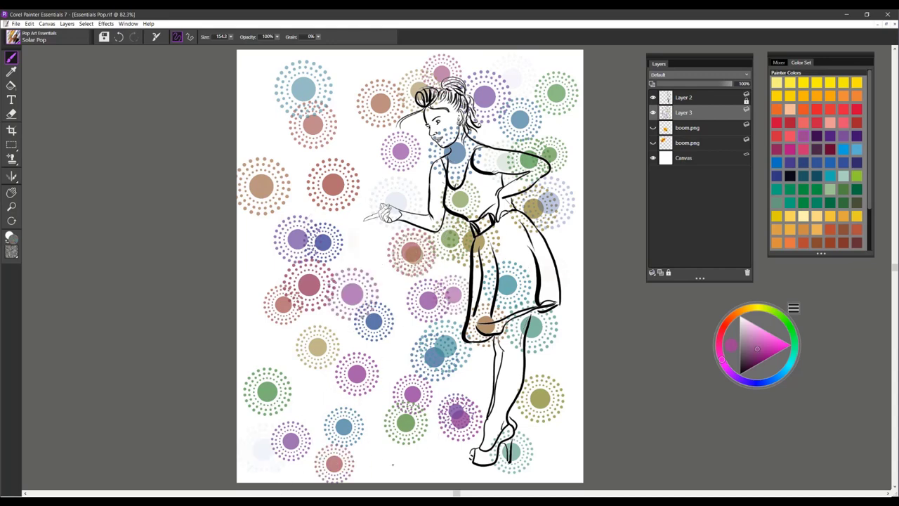
- Stamp Solar Pop circles along the foot of the page, beside the lower leg, and along the page's upper-left edge
click(391, 464)
click(447, 467)
click(510, 458)
click(542, 402)
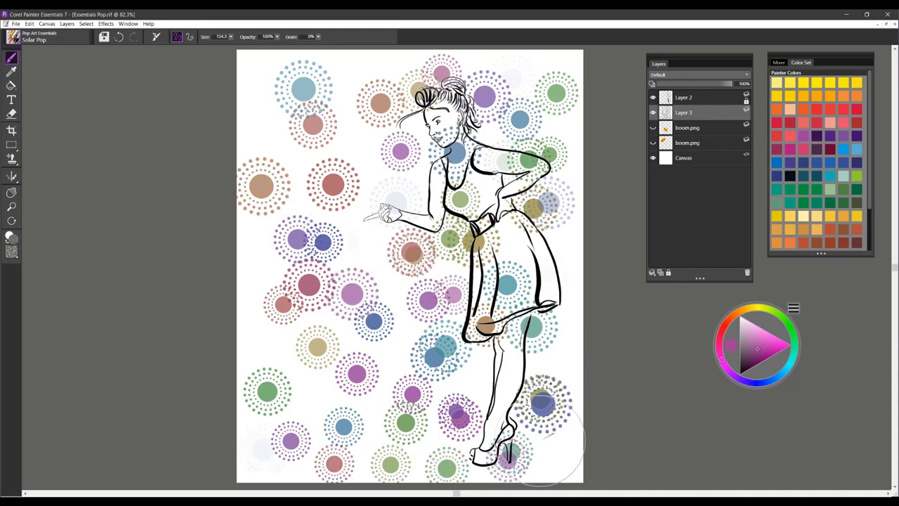
click(266, 119)
click(346, 60)
click(396, 81)
- Raise the magenta to full saturation and stamp vivid Solar Pop circles over the torso, outstretched arm and middle of the page
click(788, 344)
click(517, 154)
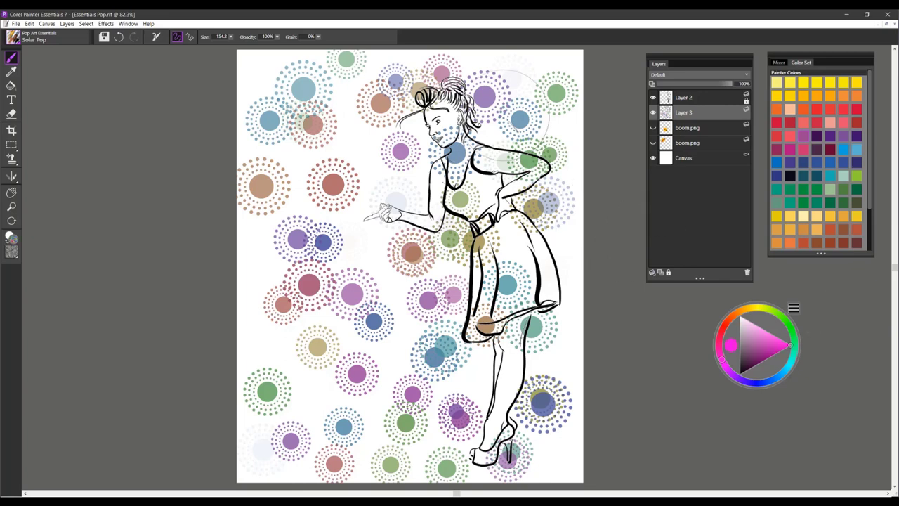
click(460, 179)
click(436, 226)
click(390, 260)
click(331, 281)
click(378, 193)
click(355, 159)
click(362, 251)
click(274, 247)
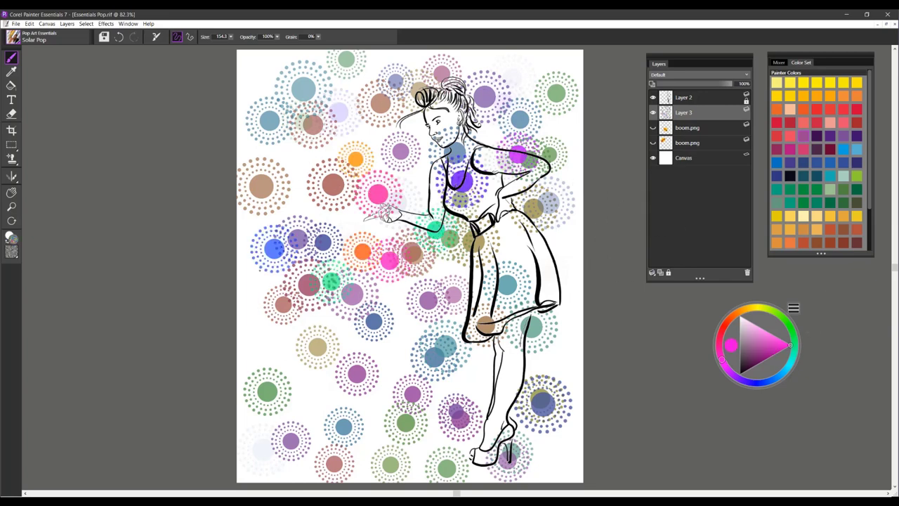
- Stamp vivid red, pink, cyan and green Solar Pop circles down the lower page beside the skirt and legs
click(281, 294)
click(349, 298)
click(351, 344)
click(350, 402)
click(391, 377)
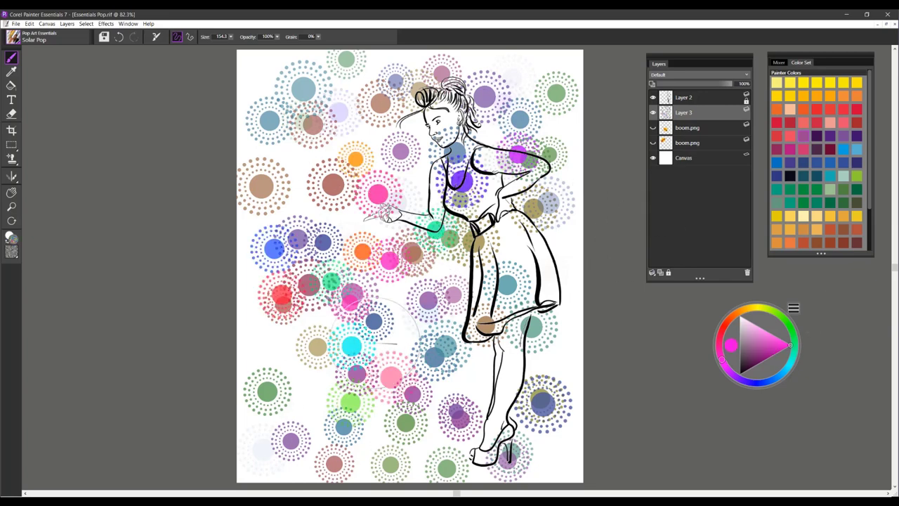
- Change the colour to bright red and fill the remaining gaps across the page and figure with vivid Solar Pop circles
click(845, 104)
click(296, 109)
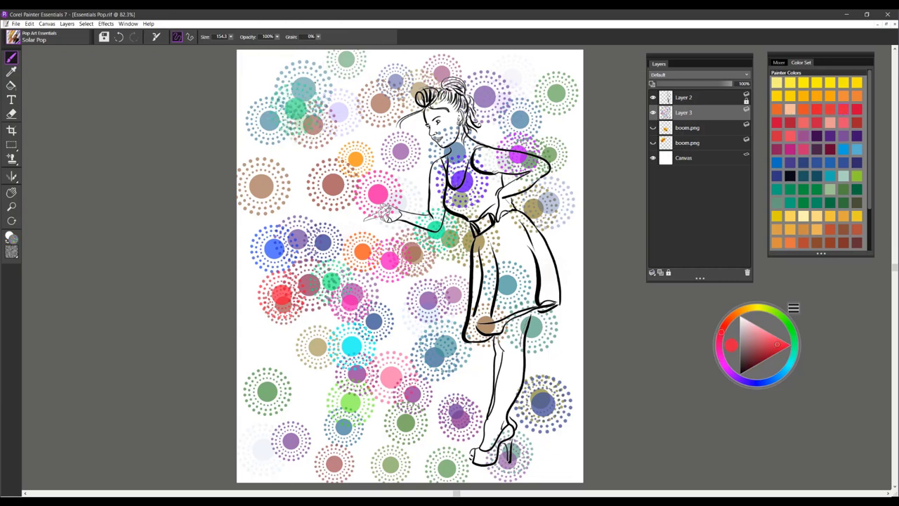
mouse_move(277, 65)
mouse_down()
mouse_move(532, 86)
mouse_move(497, 191)
mouse_up()
mouse_move(321, 245)
mouse_down()
mouse_move(375, 274)
mouse_move(354, 336)
mouse_move(291, 340)
mouse_move(328, 440)
mouse_move(378, 444)
mouse_move(540, 329)
mouse_move(553, 349)
mouse_move(579, 243)
mouse_move(546, 253)
mouse_move(558, 435)
mouse_move(273, 425)
mouse_up()
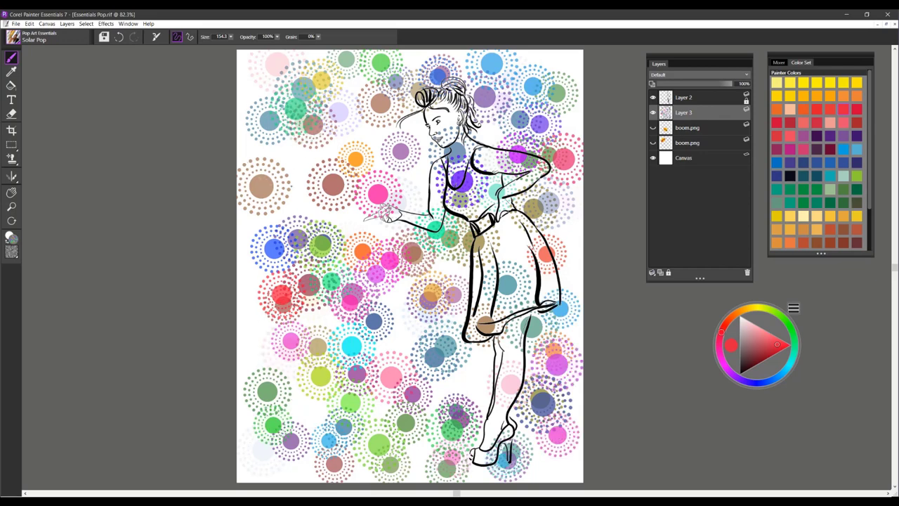
- Clear the Solar Pop circles from the layer and switch to the Velocity Pop brush from Pop Art Essentials
drag(323, 151, 298, 204)
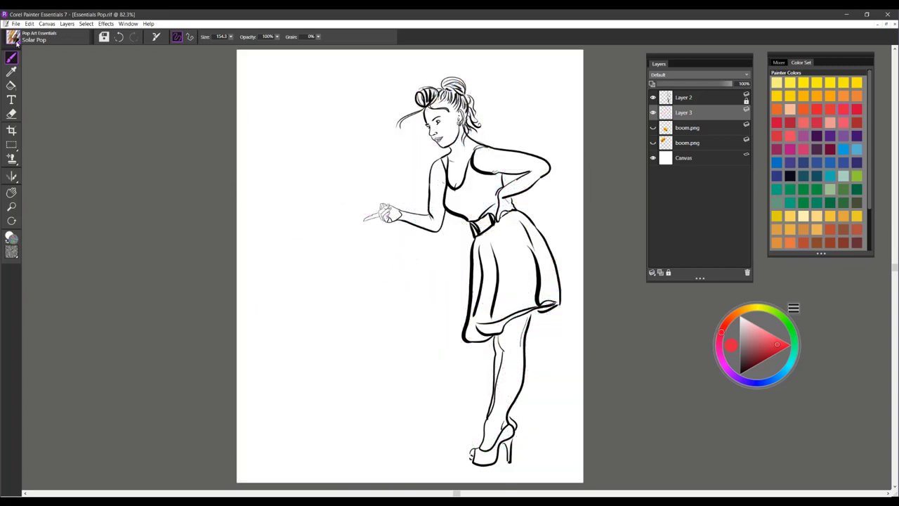
click(17, 42)
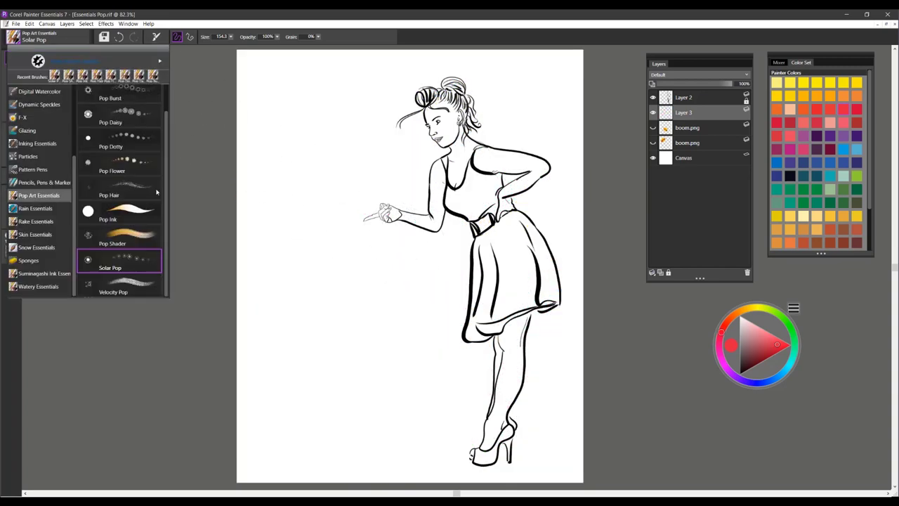
click(139, 288)
- Cover the whole page with overlapping multicoloured Velocity Pop dot patterns, behind the woman's line art
click(321, 144)
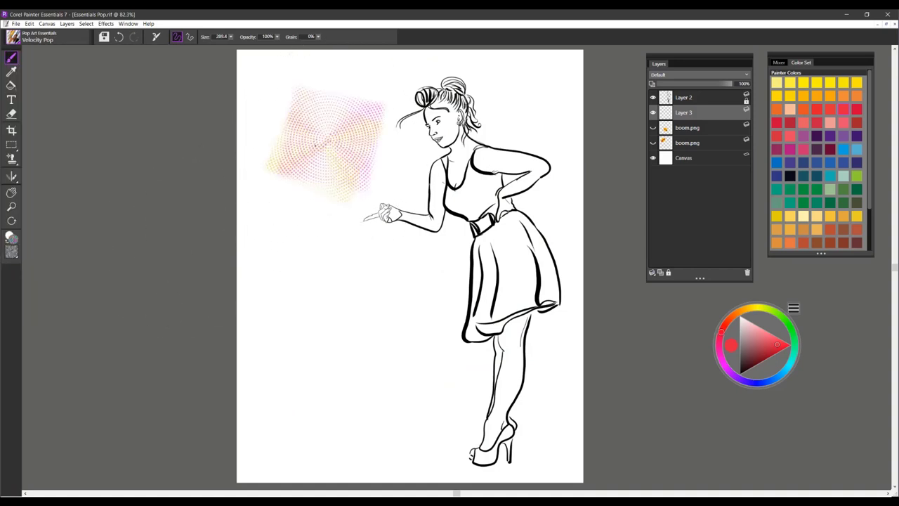
click(309, 156)
click(342, 249)
click(303, 310)
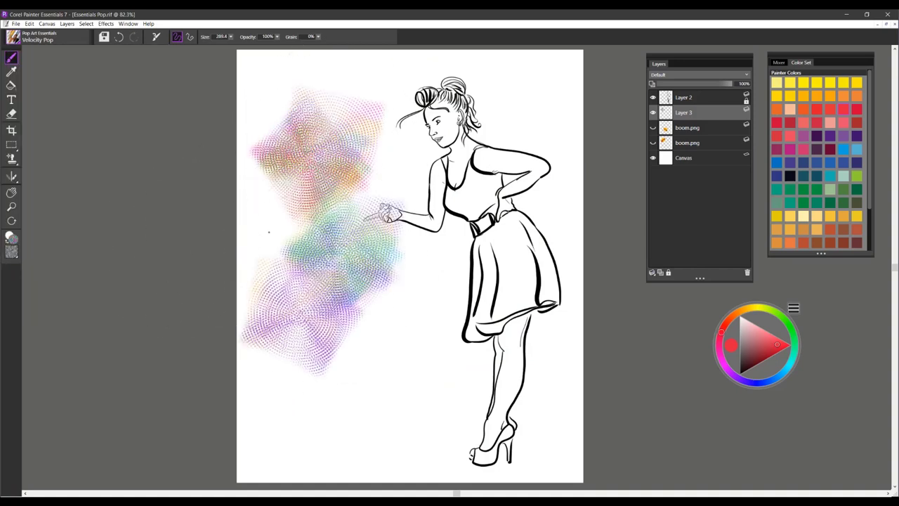
drag(269, 232, 268, 141)
mouse_move(342, 99)
mouse_down()
mouse_move(496, 118)
mouse_move(520, 91)
mouse_up()
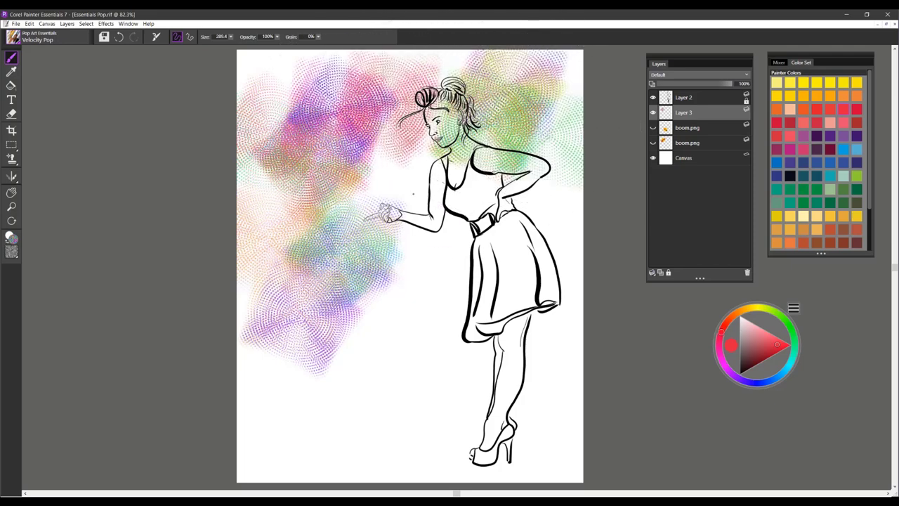
mouse_move(404, 183)
mouse_down()
mouse_move(456, 246)
mouse_move(516, 225)
mouse_move(445, 321)
mouse_move(367, 387)
mouse_move(261, 391)
mouse_move(281, 330)
mouse_move(237, 176)
mouse_move(271, 88)
mouse_move(260, 56)
mouse_move(432, 84)
mouse_move(557, 146)
mouse_move(548, 471)
mouse_move(421, 450)
mouse_move(260, 450)
mouse_move(302, 217)
mouse_move(296, 84)
mouse_move(541, 50)
mouse_move(552, 190)
mouse_move(542, 281)
mouse_move(573, 468)
mouse_move(520, 482)
mouse_up()
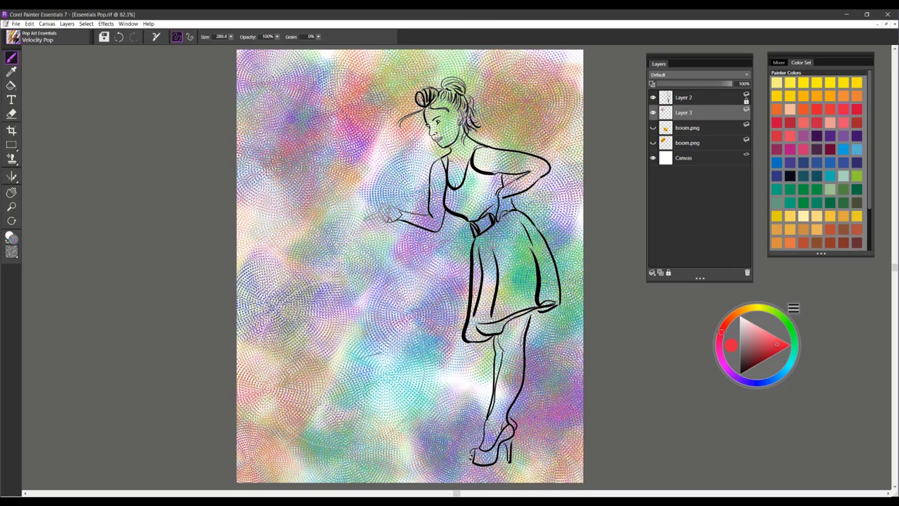
- Switch the paper texture to the round-dot grid, select orange, and stamp Velocity Pop patterns over the torso, skirt and legs
click(11, 251)
click(85, 322)
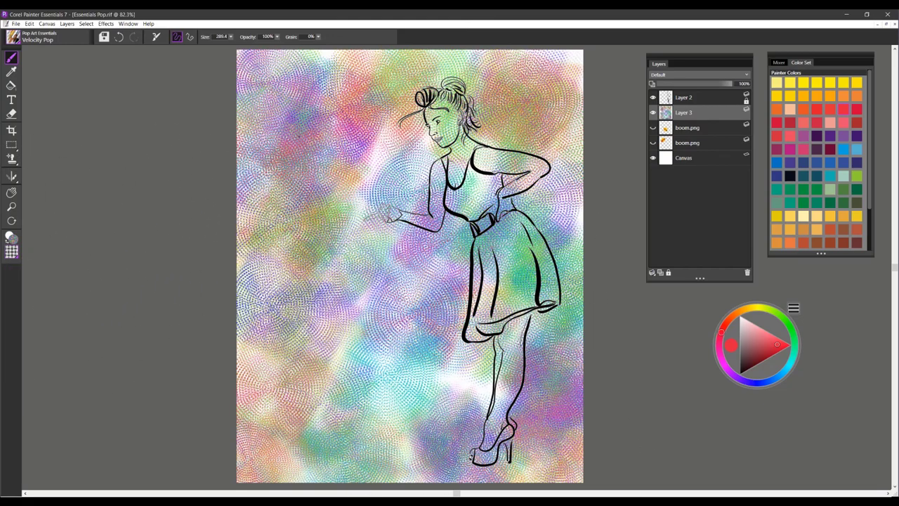
click(839, 83)
mouse_move(554, 168)
mouse_down()
mouse_move(553, 269)
mouse_move(529, 301)
mouse_up()
click(830, 96)
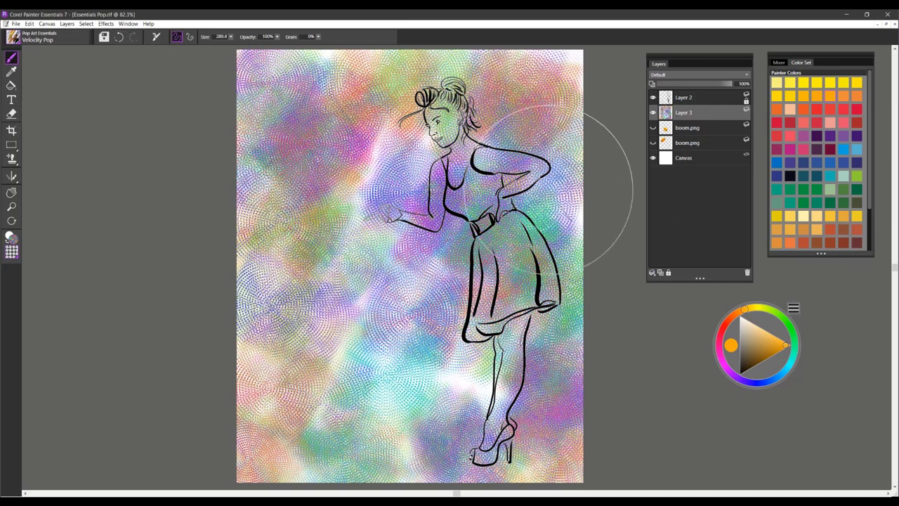
drag(549, 190, 527, 199)
click(531, 258)
click(521, 316)
click(536, 431)
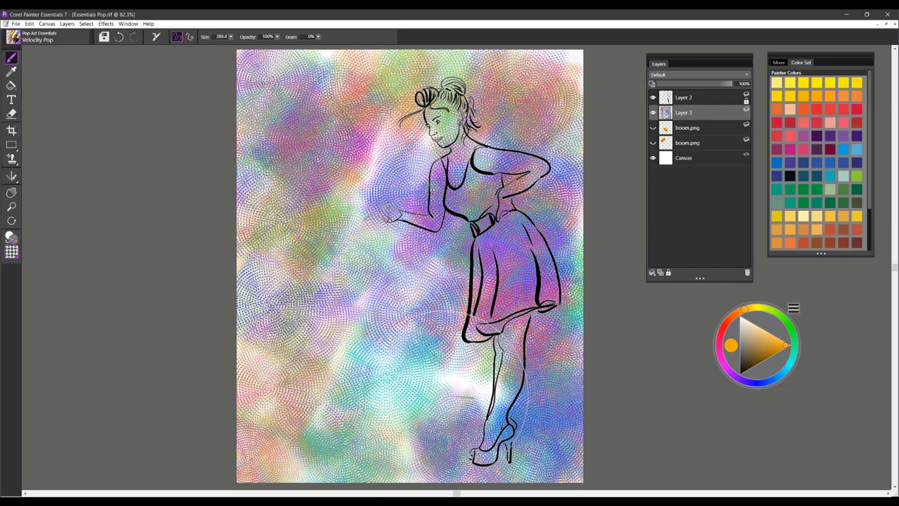
- Clear the layer and paint fresh Velocity Pop patterns diagonally down the page, over the figure and across the lower-left area
key(BackSpace)
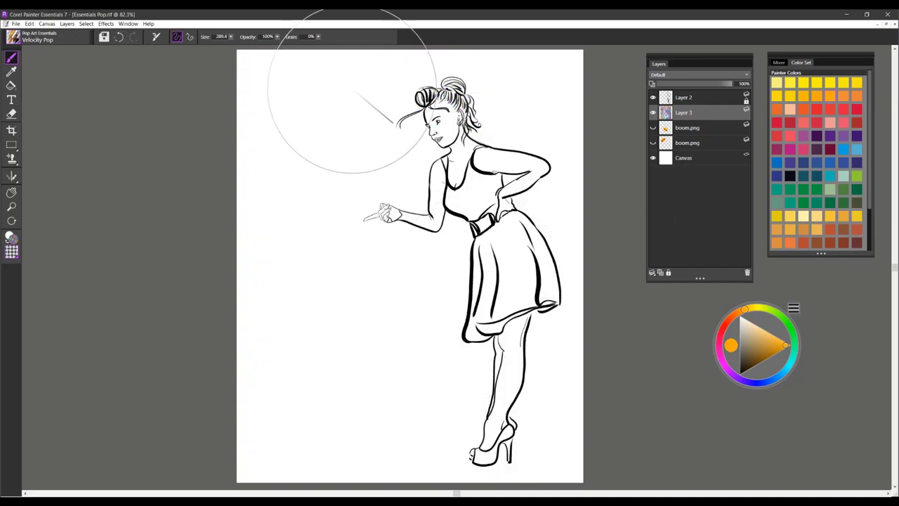
mouse_move(353, 99)
mouse_down()
mouse_move(340, 117)
mouse_move(365, 234)
mouse_move(362, 292)
mouse_move(422, 401)
mouse_move(484, 457)
mouse_move(421, 175)
mouse_move(435, 259)
mouse_move(513, 397)
mouse_move(533, 457)
mouse_up()
mouse_move(492, 115)
mouse_down()
mouse_move(520, 165)
mouse_move(541, 331)
mouse_up()
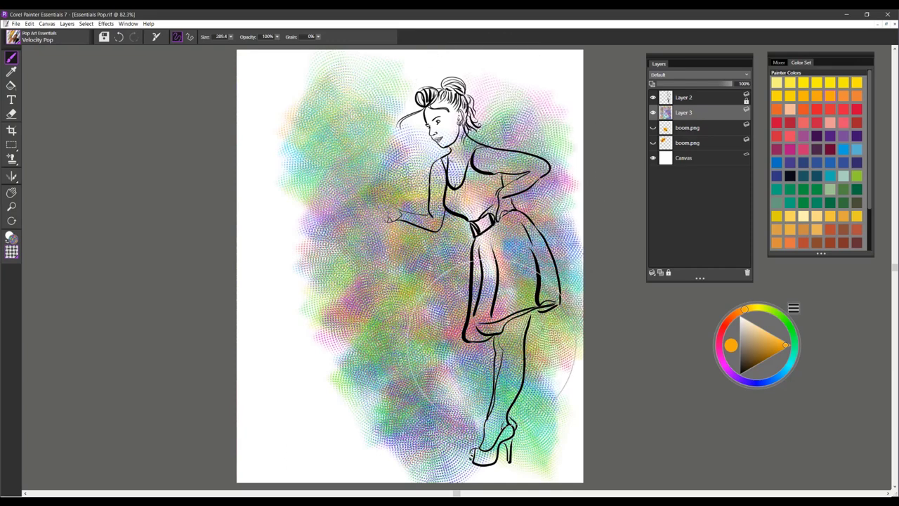
mouse_move(274, 326)
mouse_down()
mouse_move(287, 331)
mouse_move(316, 395)
mouse_move(320, 439)
mouse_move(357, 450)
mouse_up()
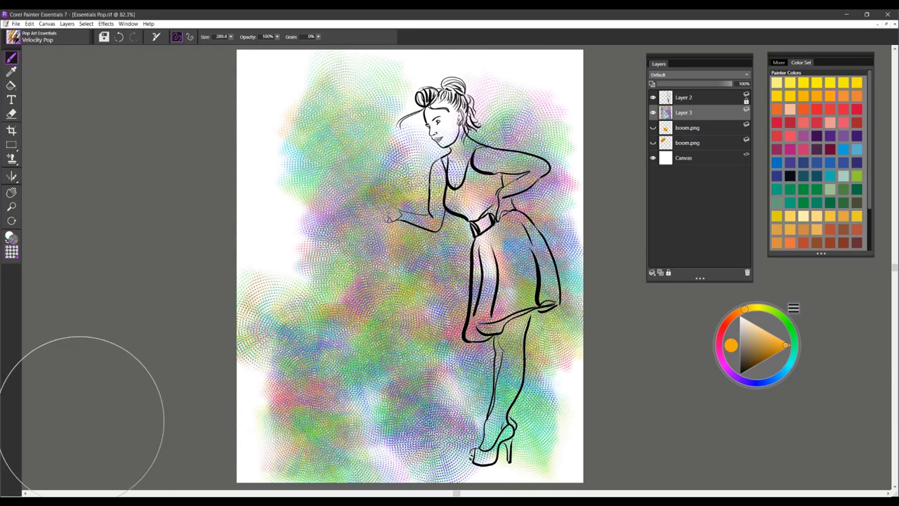